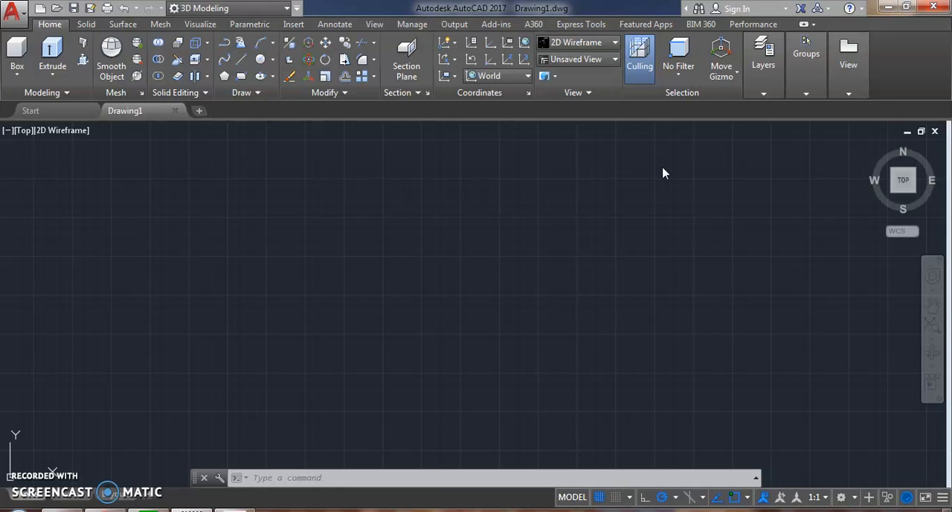
Step: Examine the available workspaces and the view, visualization, home, solid, surface and mesh tool sets
{"action": "left_click", "coordinate": [639, 178]}
{"action": "left_click", "coordinate": [288, 9]}
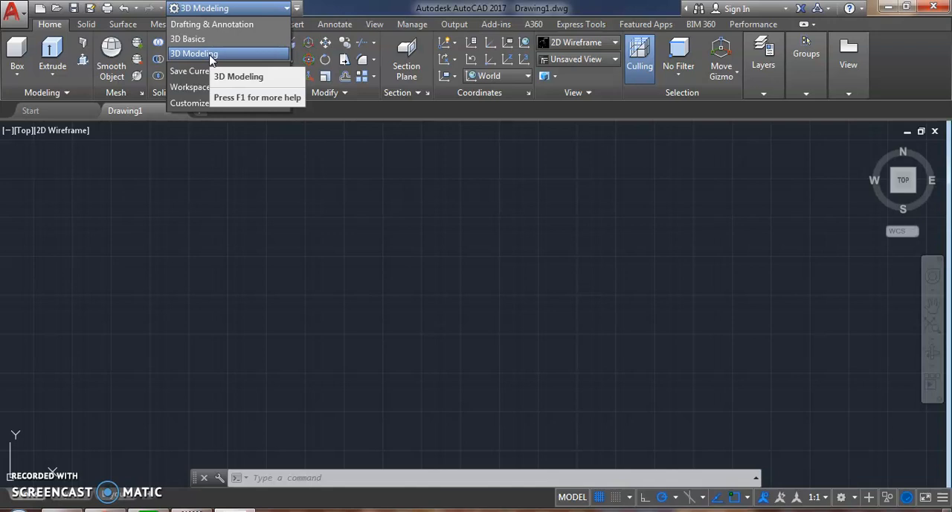
{"action": "left_click", "coordinate": [266, 212]}
{"action": "left_click", "coordinate": [216, 178]}
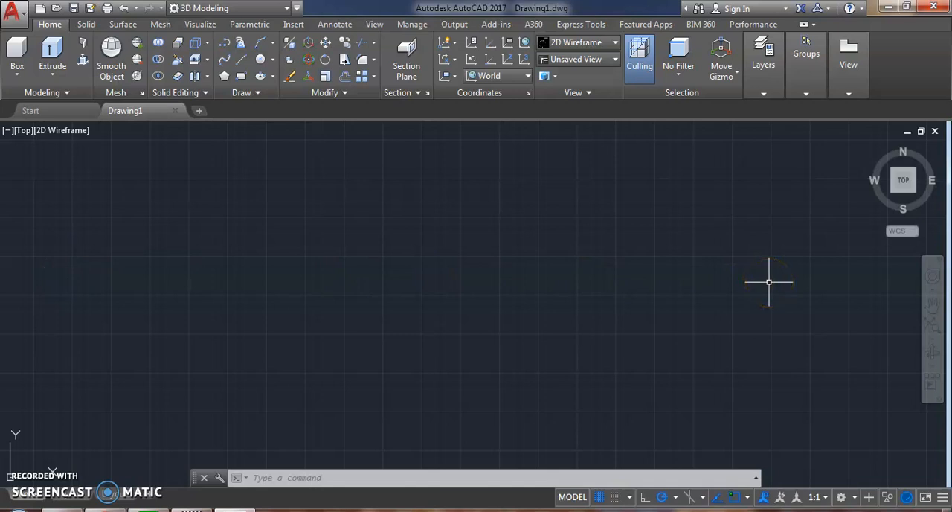
{"action": "left_click", "coordinate": [376, 25]}
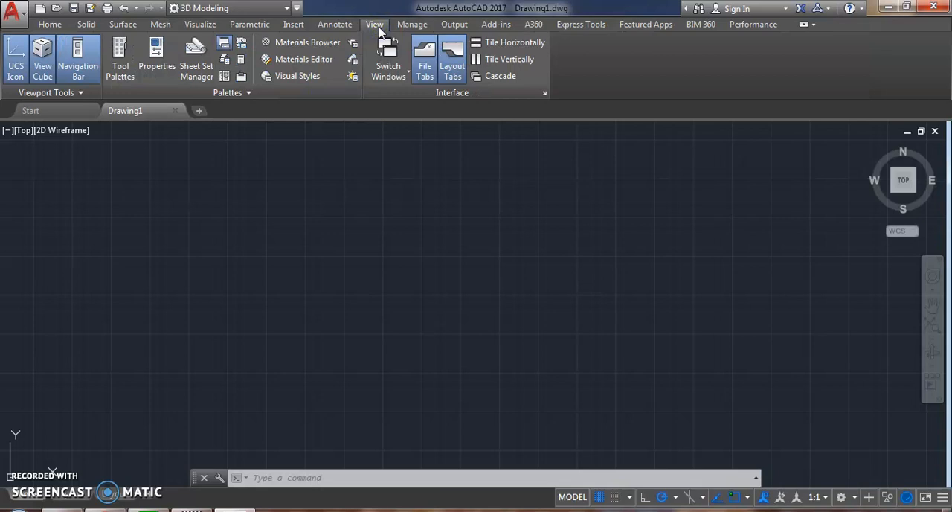
{"action": "left_click", "coordinate": [200, 24]}
{"action": "left_click", "coordinate": [52, 25]}
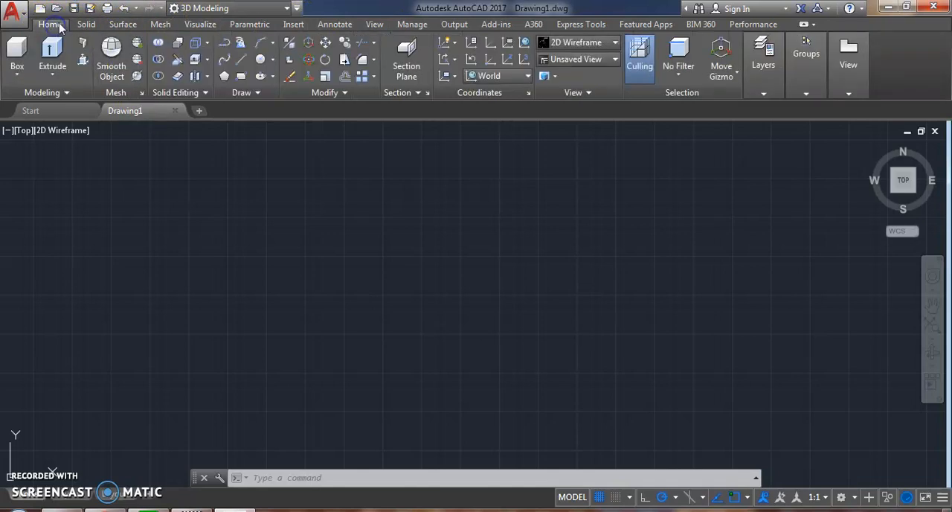
{"action": "left_click", "coordinate": [854, 63]}
{"action": "left_click", "coordinate": [85, 24]}
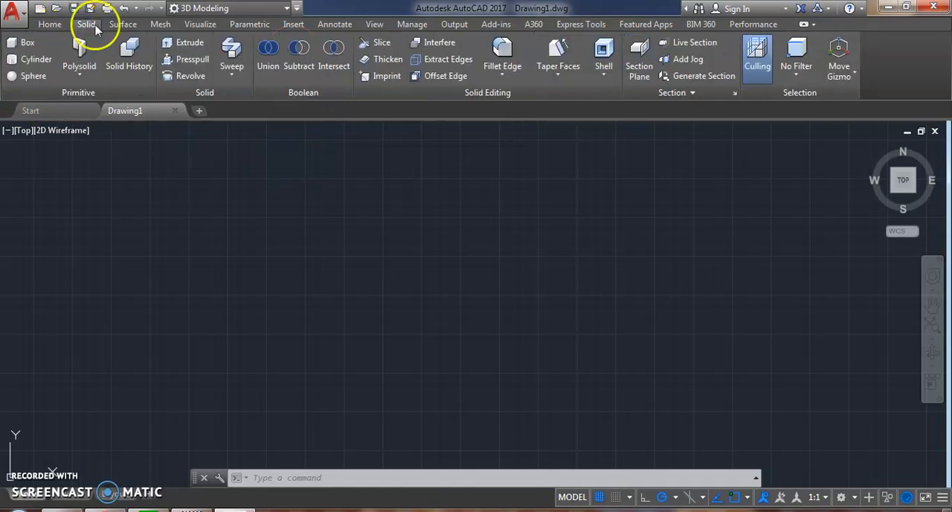
{"action": "left_click", "coordinate": [48, 56]}
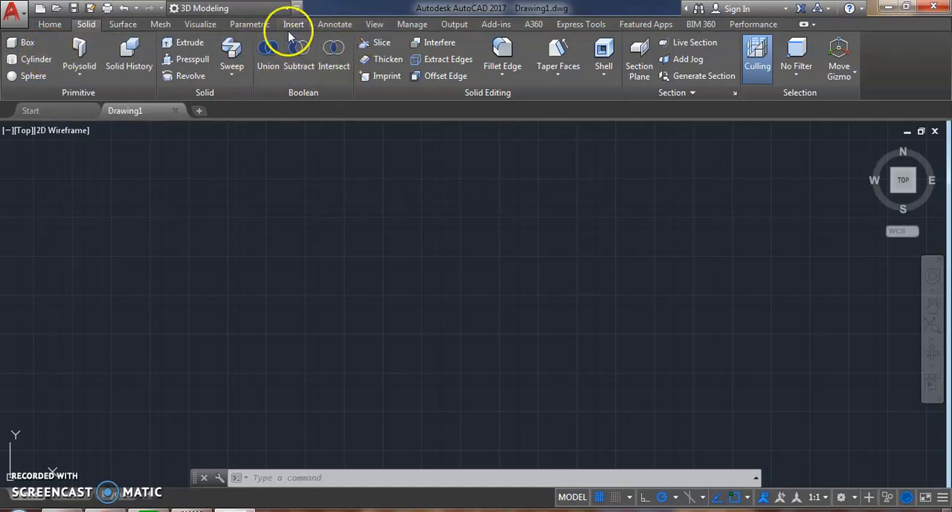
{"action": "left_click", "coordinate": [117, 25]}
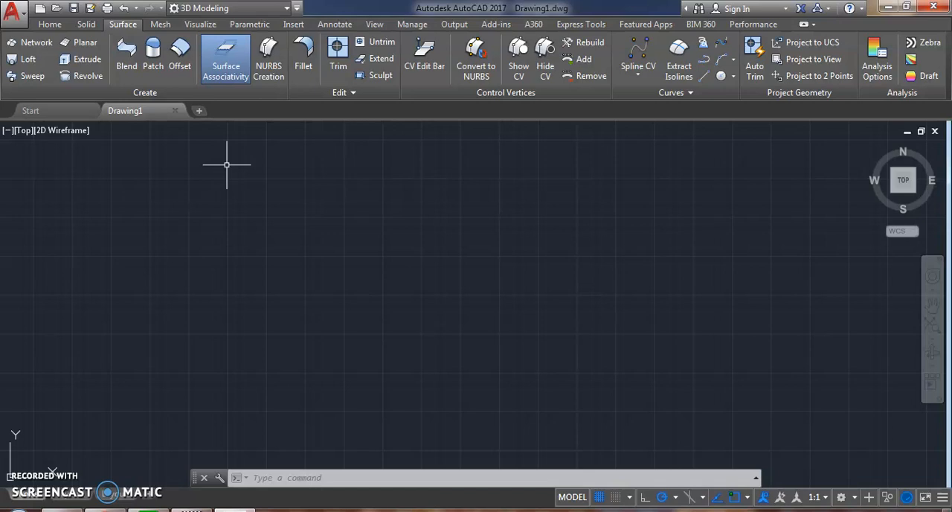
{"action": "left_click", "coordinate": [160, 24]}
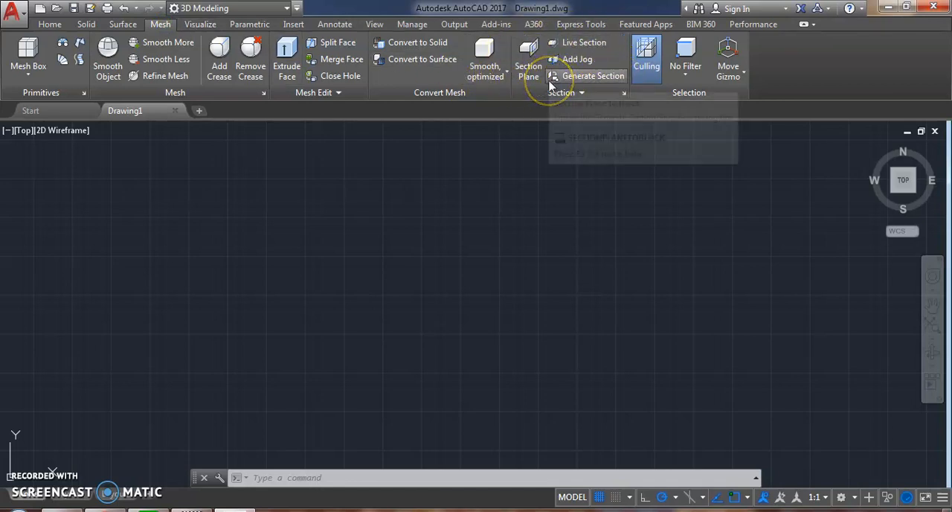
Step: Split the model space into tiled viewports with the Three: Right configuration
{"action": "left_click", "coordinate": [201, 25]}
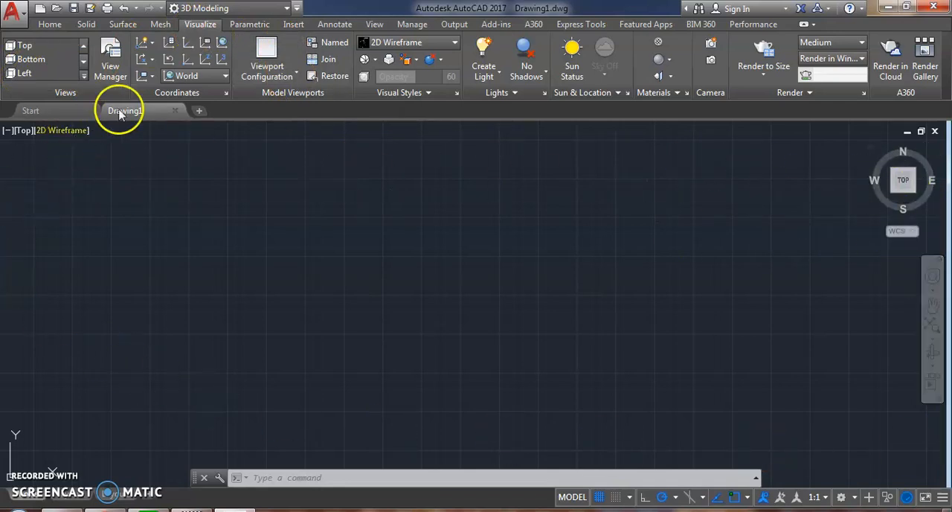
{"action": "left_click", "coordinate": [277, 75]}
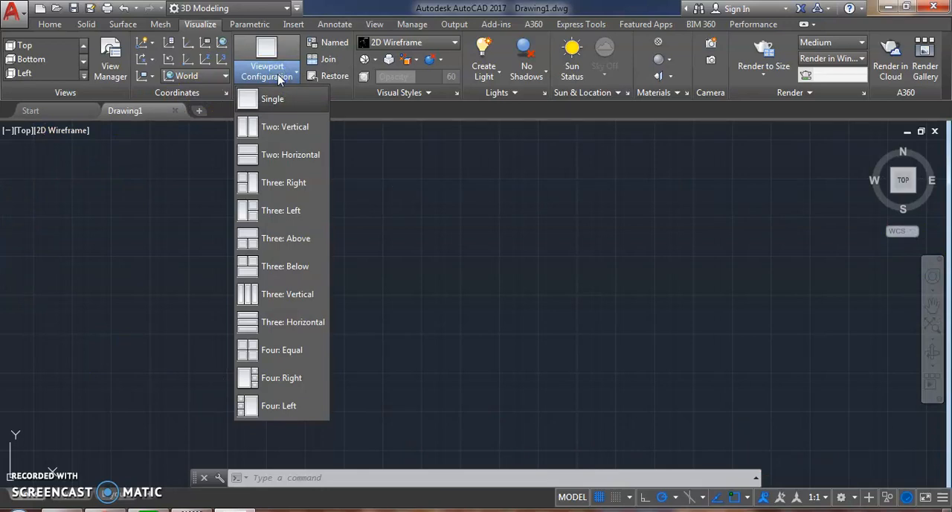
{"action": "left_click", "coordinate": [275, 191]}
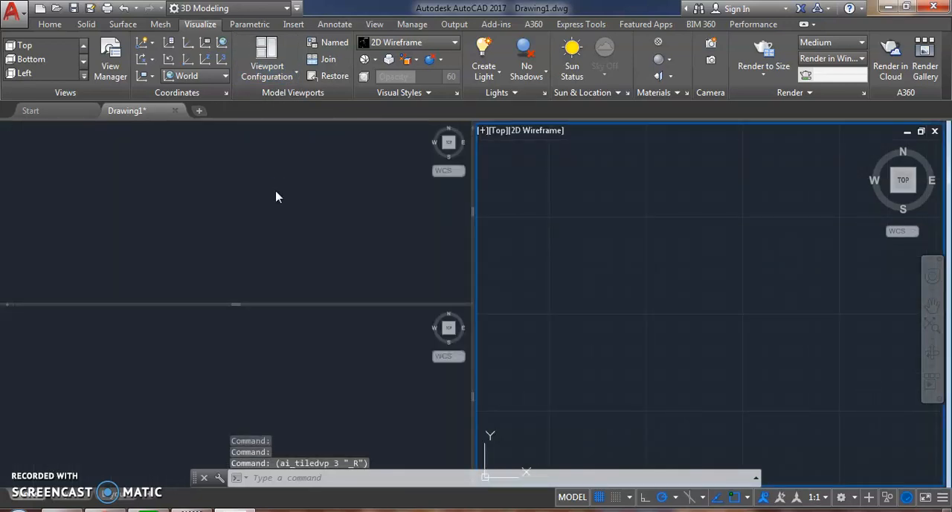
Step: Set the lower small viewport to the Front view and the large viewport to SW Isometric
{"action": "left_click", "coordinate": [268, 195]}
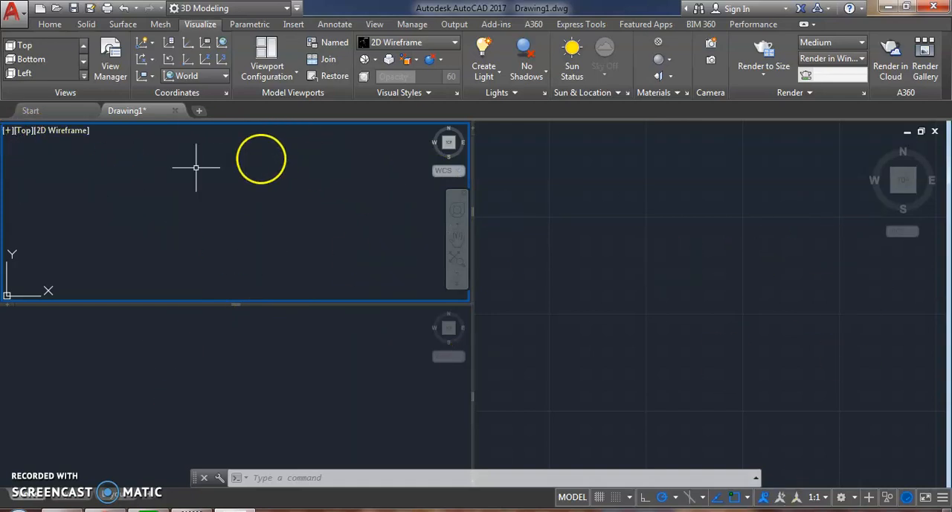
{"action": "left_click", "coordinate": [271, 366]}
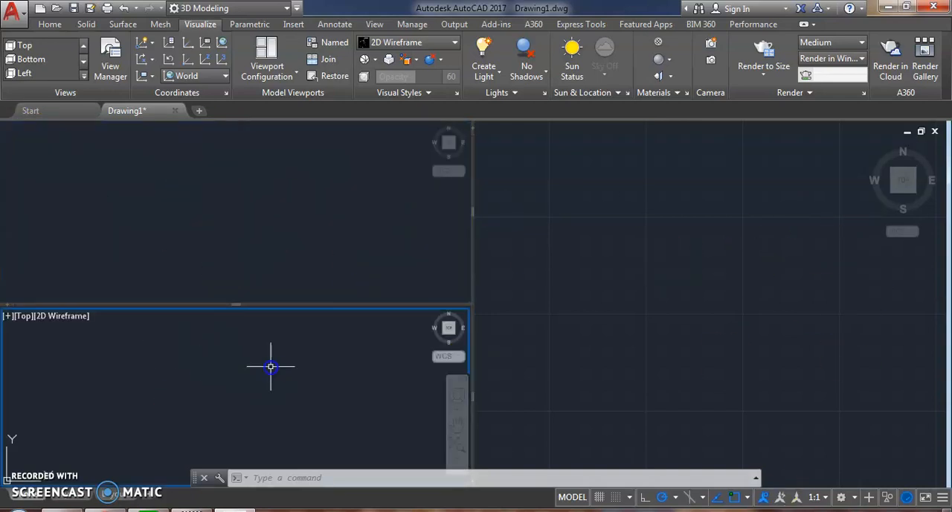
{"action": "left_click", "coordinate": [27, 316]}
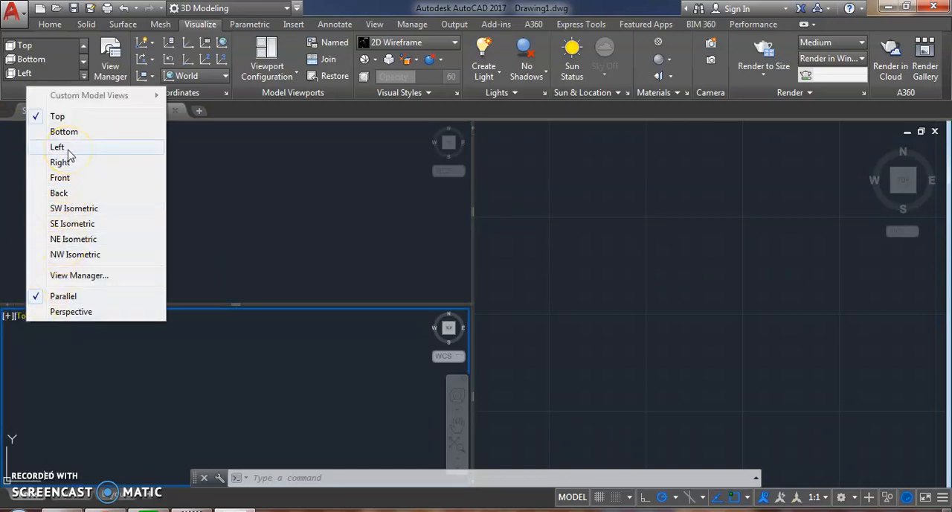
{"action": "left_click", "coordinate": [75, 177]}
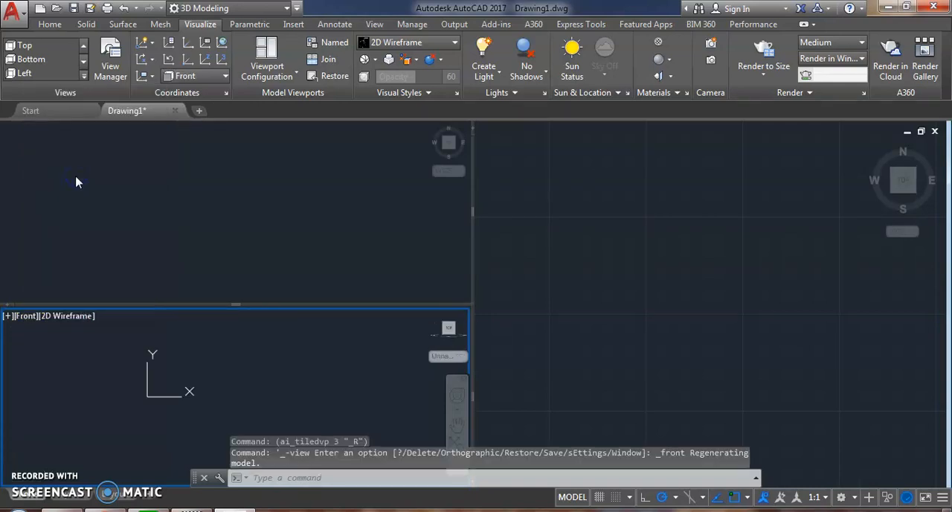
{"action": "left_click", "coordinate": [525, 145]}
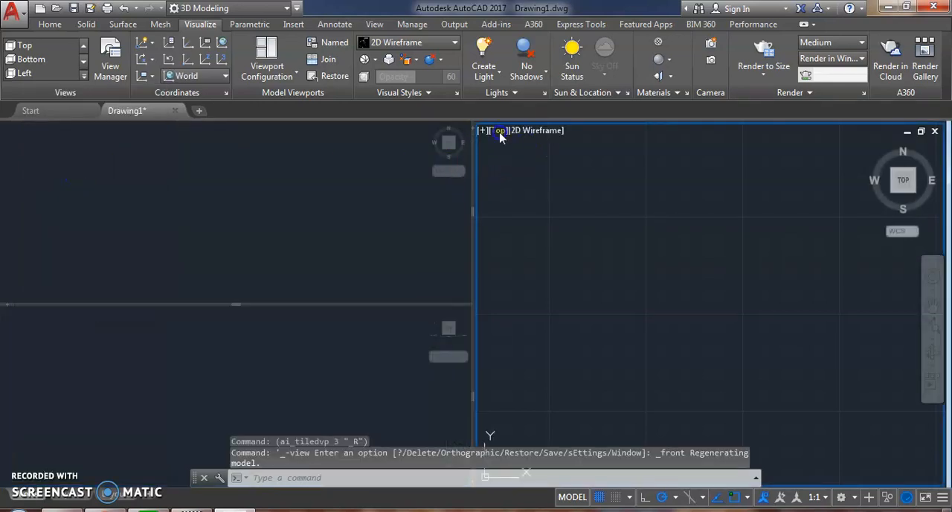
{"action": "left_click", "coordinate": [498, 131]}
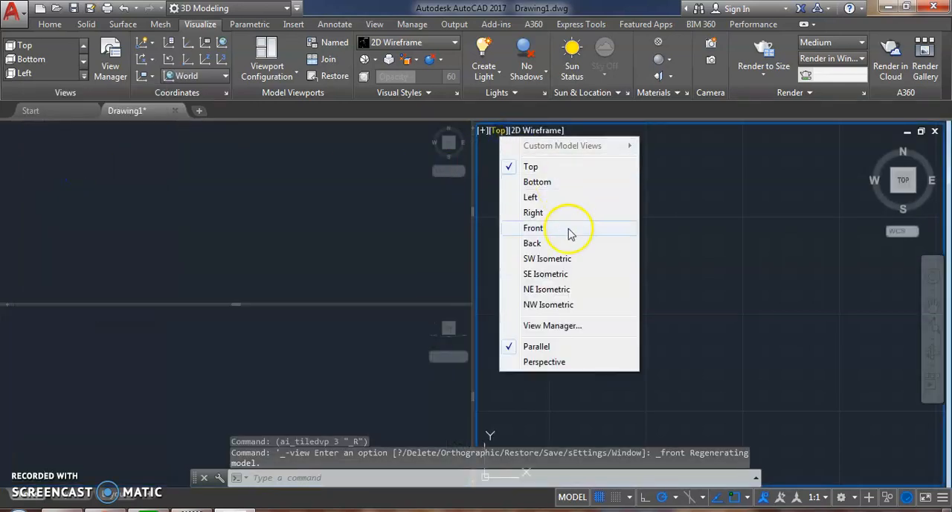
{"action": "left_click", "coordinate": [583, 265]}
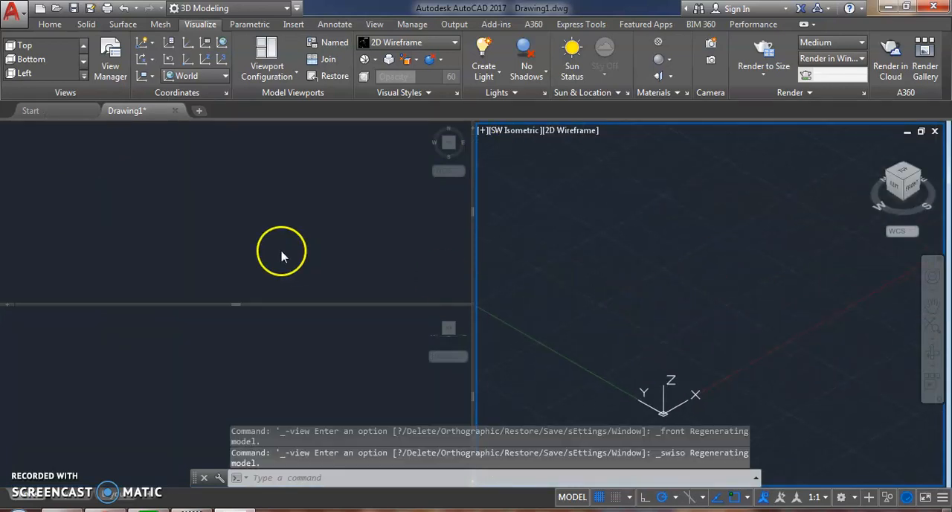
{"action": "scroll", "coordinate": [610, 223], "scroll_direction": "down", "scroll_amount": 2}
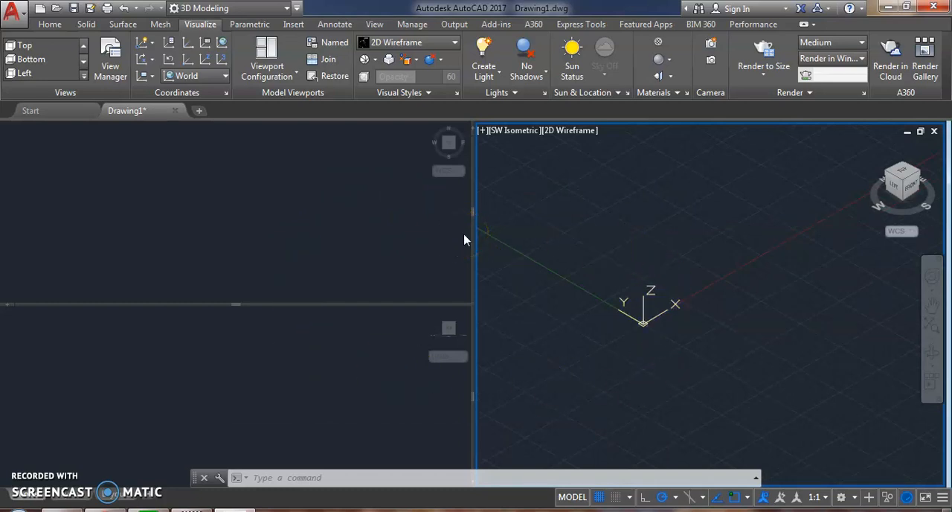
Step: Create a solid box beside the origin in the SW Isometric viewport, with a freehand rectangular base and a height of about 401
{"action": "left_click", "coordinate": [52, 24]}
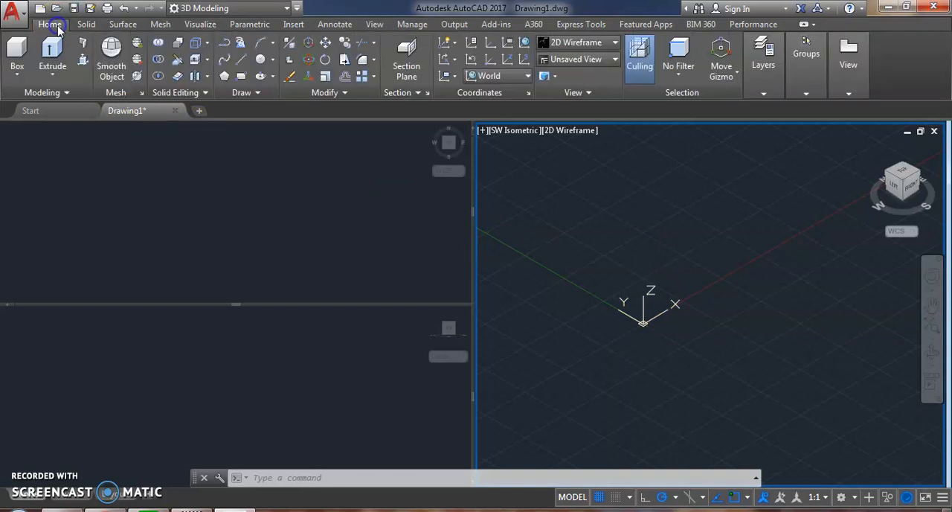
{"action": "left_click", "coordinate": [87, 25]}
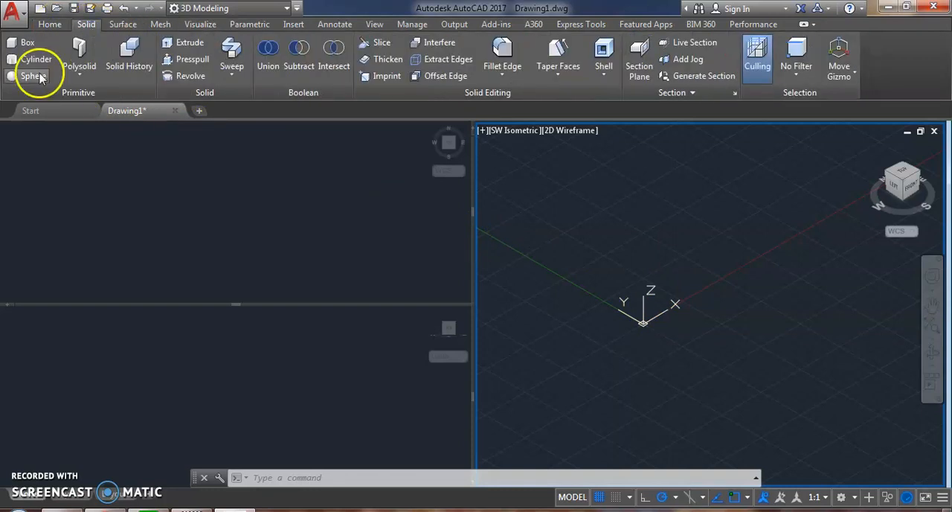
{"action": "left_click", "coordinate": [28, 46]}
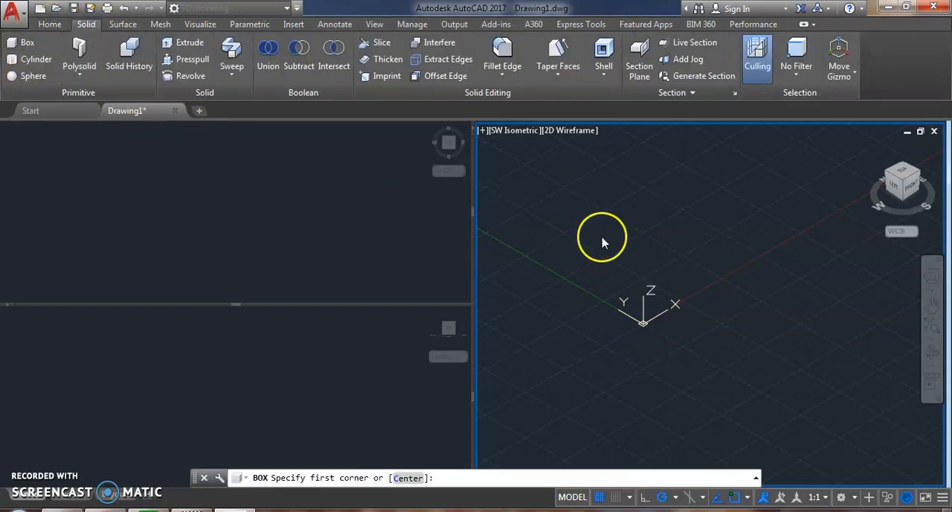
{"action": "left_click", "coordinate": [611, 277]}
{"action": "left_click", "coordinate": [728, 295]}
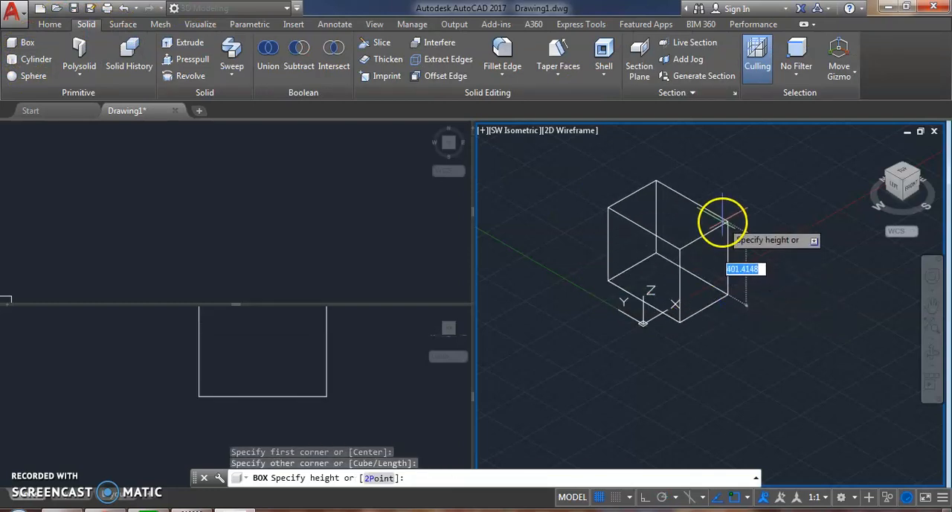
{"action": "left_click", "coordinate": [722, 222]}
Step: Apply the Realistic visual style to the SW Isometric viewport
{"action": "middle_click_drag", "start_coordinate": [722, 223], "coordinate": [712, 297]}
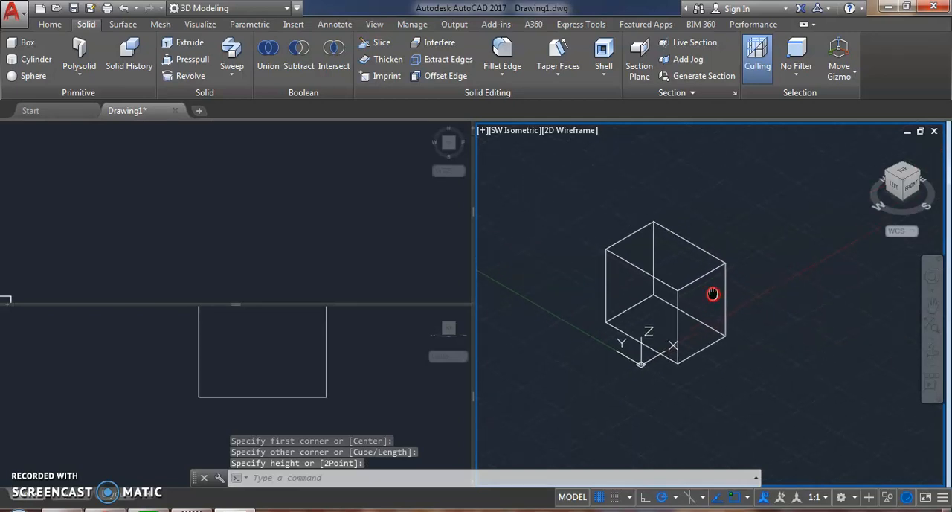
{"action": "left_click", "coordinate": [581, 134]}
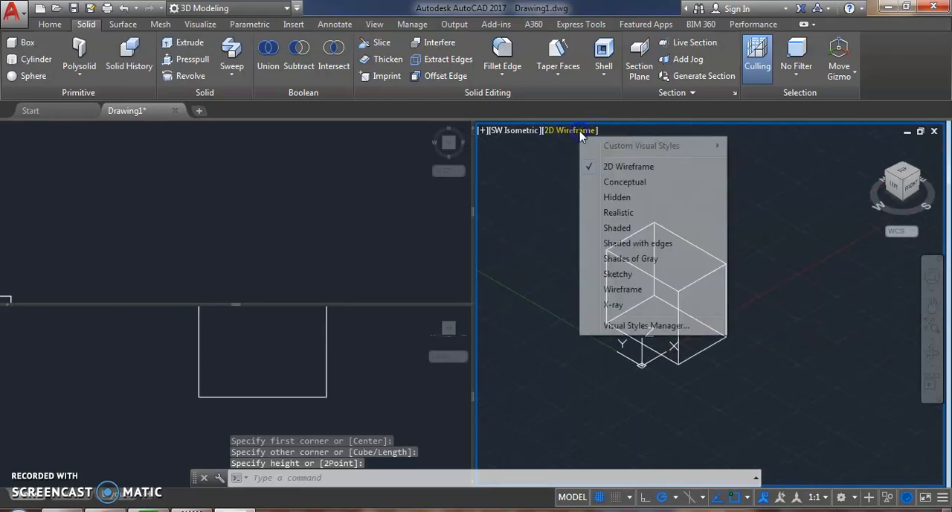
{"action": "left_click", "coordinate": [624, 214]}
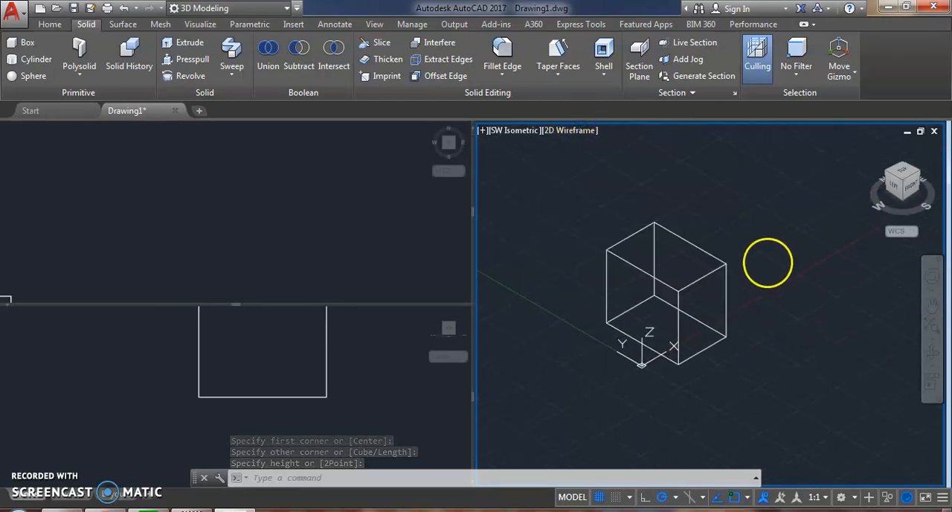
{"action": "middle_click_drag", "start_coordinate": [695, 215], "coordinate": [702, 239]}
Step: Frame the whole box in the Top viewport and in the Front viewport
{"action": "left_click", "coordinate": [310, 257]}
{"action": "middle_click_drag", "start_coordinate": [311, 255], "coordinate": [365, 177]}
{"action": "scroll", "coordinate": [277, 182], "scroll_direction": "up", "scroll_amount": 6}
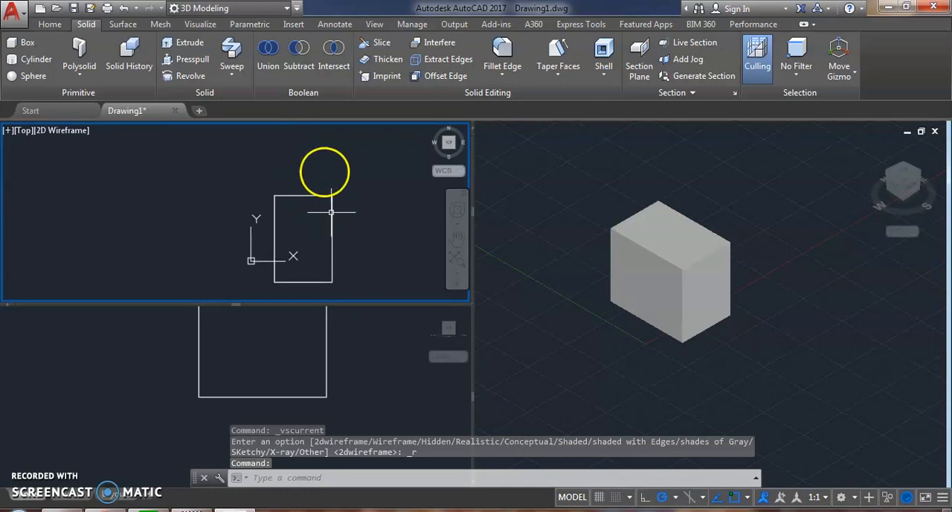
{"action": "middle_click_drag", "start_coordinate": [332, 212], "coordinate": [318, 164]}
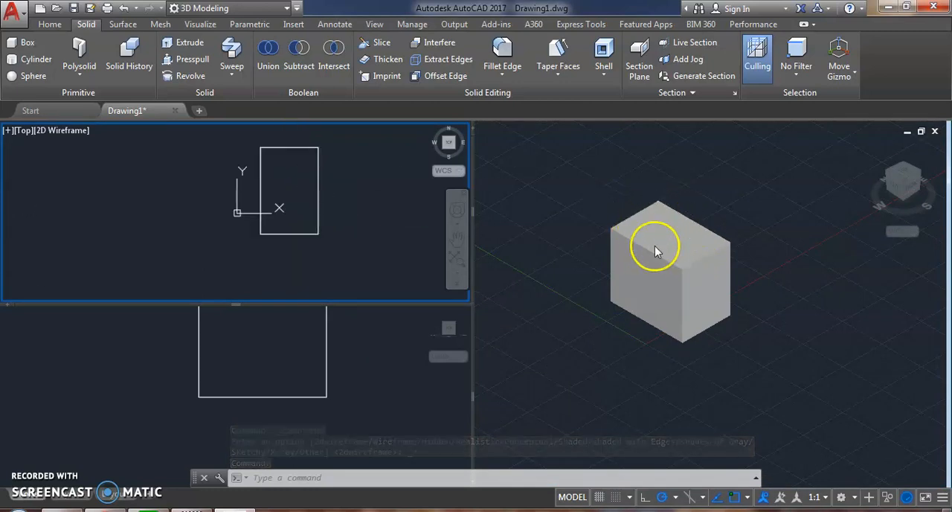
{"action": "left_click", "coordinate": [378, 329]}
{"action": "middle_click_drag", "start_coordinate": [378, 329], "coordinate": [308, 385]}
{"action": "scroll", "coordinate": [348, 369], "scroll_direction": "down", "scroll_amount": 4}
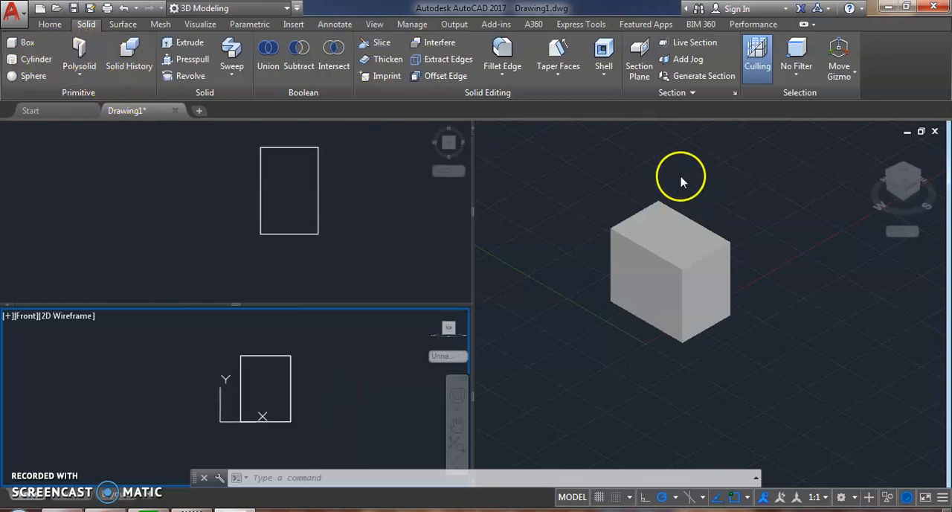
{"action": "left_click", "coordinate": [24, 43]}
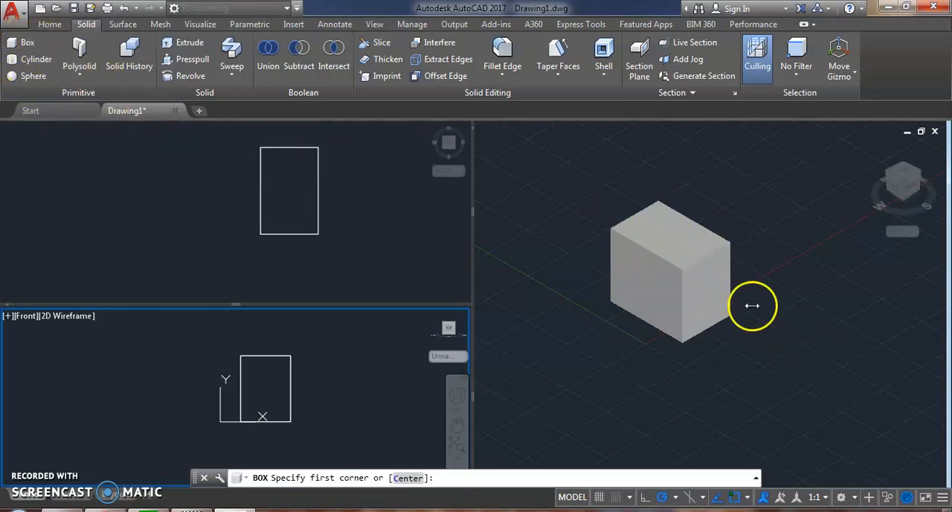
{"action": "key", "text": "Escape"}
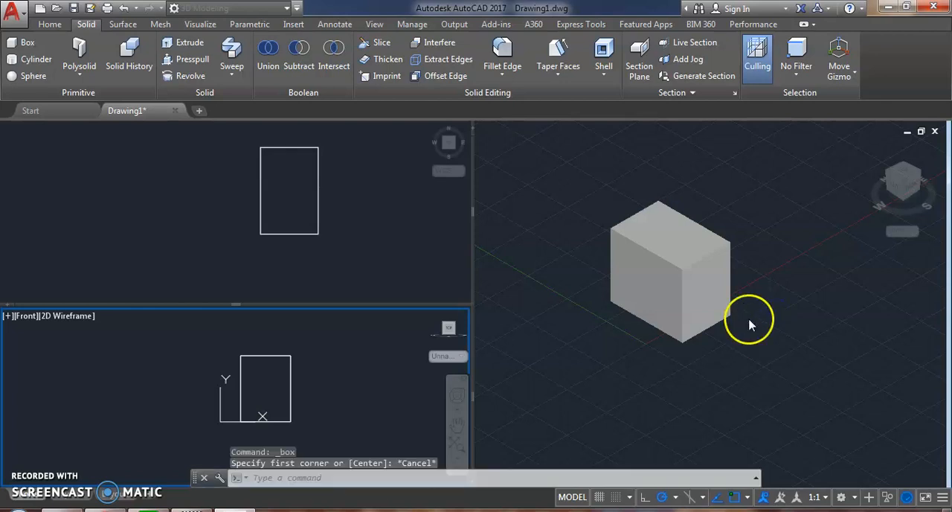
{"action": "left_click", "coordinate": [640, 255]}
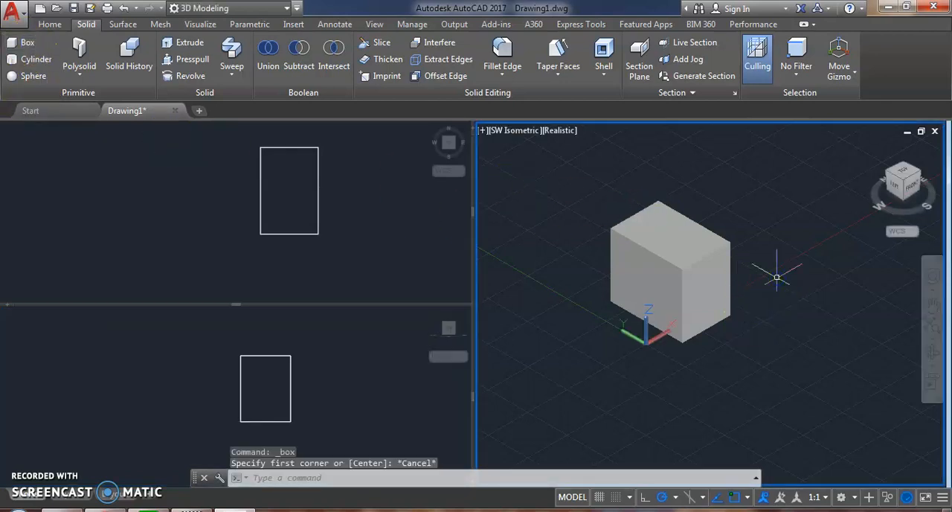
Step: Create a second solid box from the first box's nearest bottom corner, with a freehand rectangular base and a height of about 195
{"action": "key", "text": "Return"}
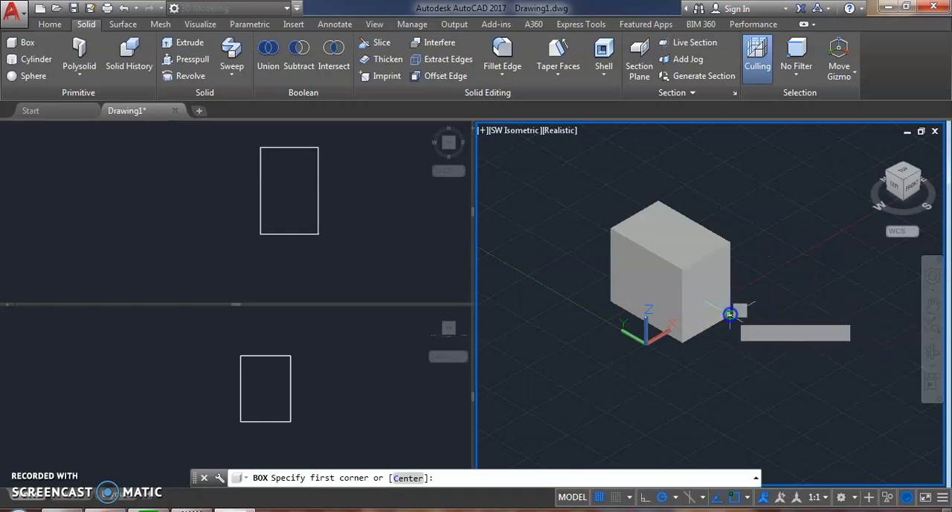
{"action": "left_click", "coordinate": [730, 316]}
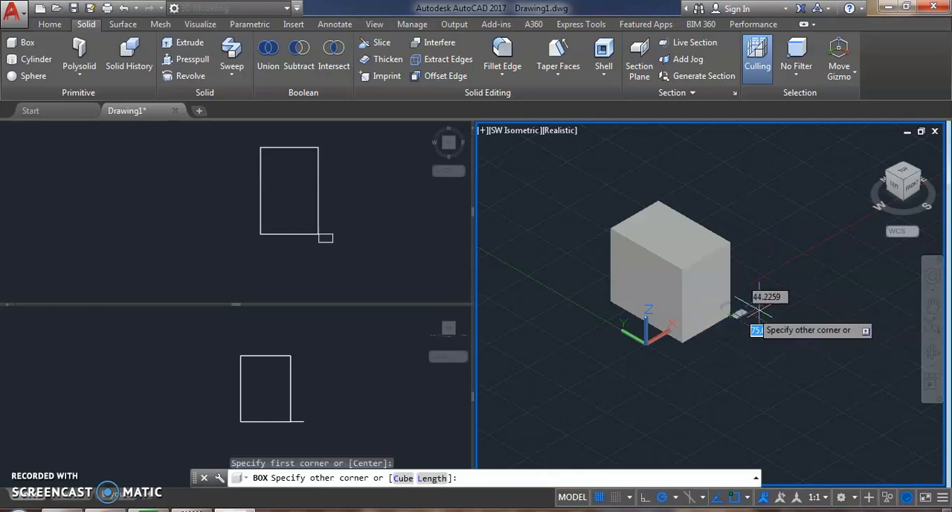
{"action": "left_click", "coordinate": [842, 295]}
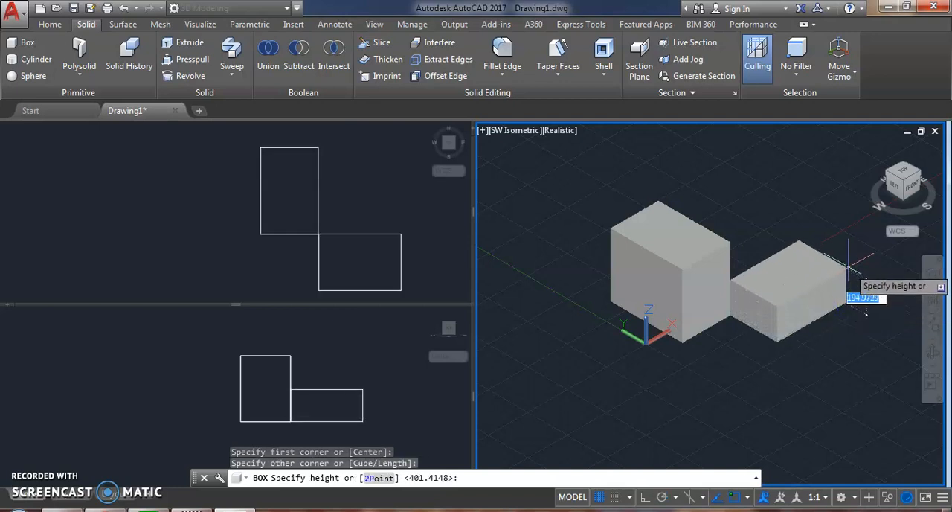
{"action": "left_click", "coordinate": [849, 269]}
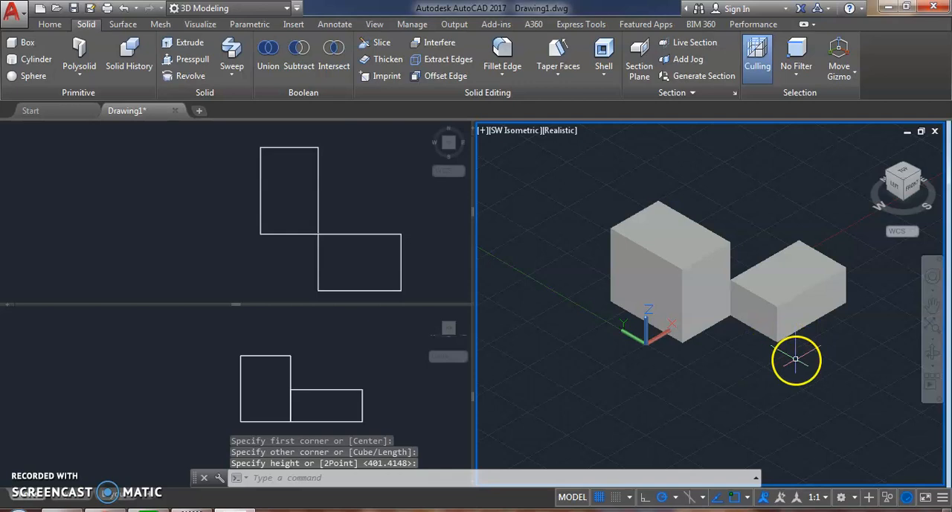
Step: Examine the two adjoining boxes in the SW Isometric and Top viewports
{"action": "middle_click_drag", "start_coordinate": [793, 353], "coordinate": [710, 350]}
{"action": "scroll", "coordinate": [631, 298], "scroll_direction": "up", "scroll_amount": 5}
{"action": "middle_click_drag", "start_coordinate": [691, 293], "coordinate": [742, 311]}
{"action": "left_click", "coordinate": [374, 215]}
{"action": "middle_click_drag", "start_coordinate": [346, 197], "coordinate": [291, 189]}
{"action": "left_click", "coordinate": [808, 372]}
{"action": "scroll", "coordinate": [758, 388], "scroll_direction": "down", "scroll_amount": 4}
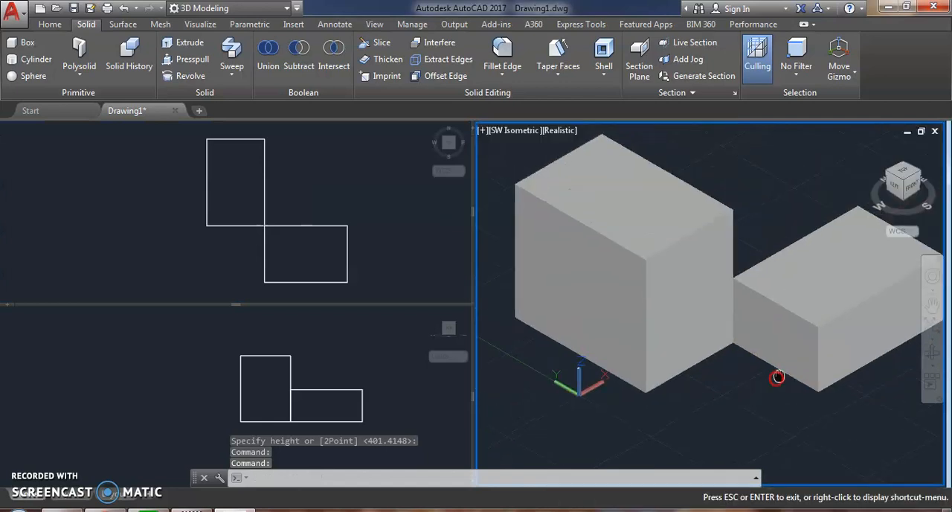
{"action": "scroll", "coordinate": [757, 387], "scroll_direction": "down", "scroll_amount": 3}
{"action": "middle_click_drag", "start_coordinate": [757, 387], "coordinate": [740, 362]}
{"action": "left_click", "coordinate": [352, 201]}
{"action": "scroll", "coordinate": [353, 200], "scroll_direction": "down", "scroll_amount": 3}
{"action": "middle_click_drag", "start_coordinate": [353, 200], "coordinate": [324, 201]}
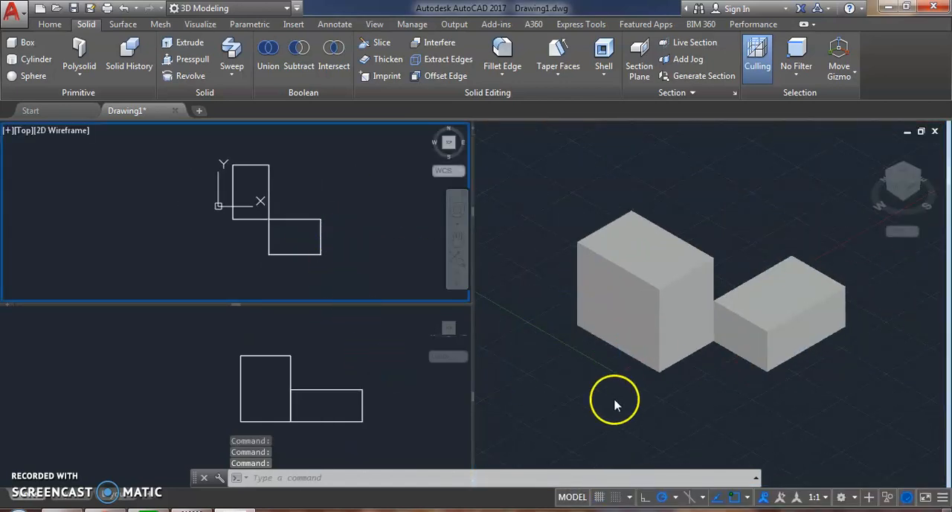
Step: Center the boxes in the SW Isometric viewport and frame both of them in the Front viewport
{"action": "left_click", "coordinate": [357, 372]}
{"action": "middle_click_drag", "start_coordinate": [329, 344], "coordinate": [232, 335]}
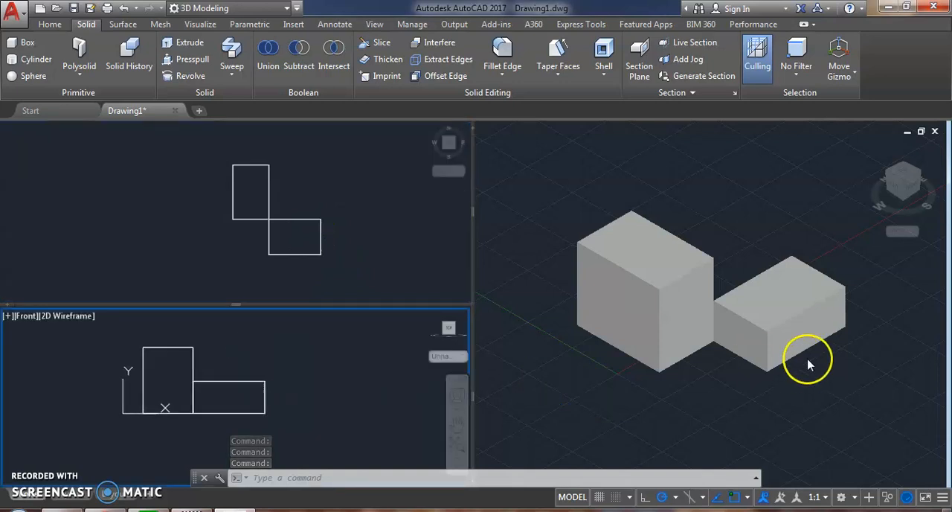
{"action": "left_click", "coordinate": [750, 283]}
{"action": "middle_click_drag", "start_coordinate": [755, 283], "coordinate": [727, 251]}
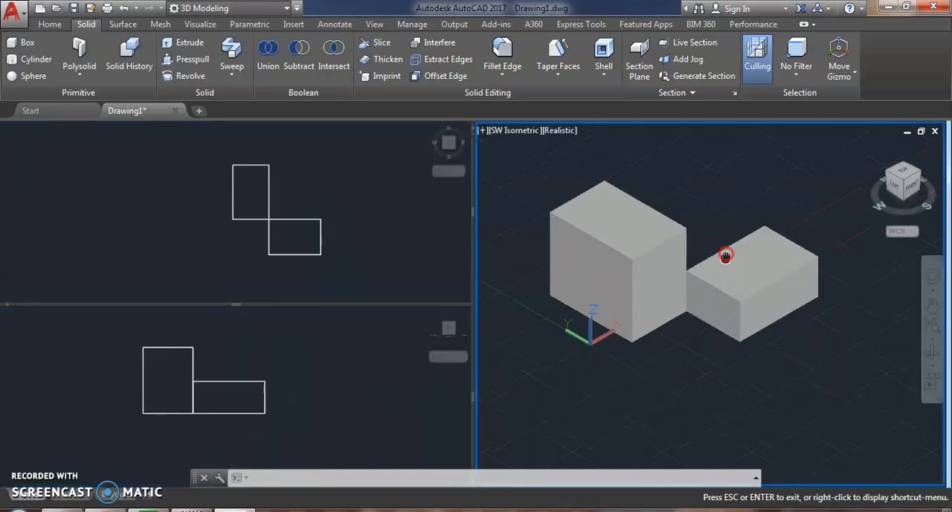
{"action": "left_click", "coordinate": [253, 362]}
{"action": "middle_click", "coordinate": [250, 362]}
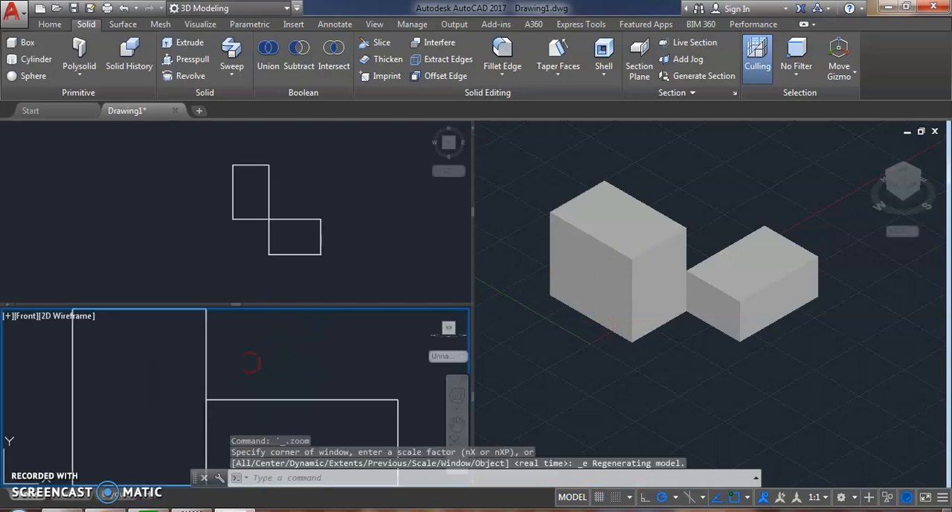
{"action": "scroll", "coordinate": [260, 344], "scroll_direction": "down", "scroll_amount": 2}
{"action": "middle_click_drag", "start_coordinate": [268, 341], "coordinate": [255, 349]}
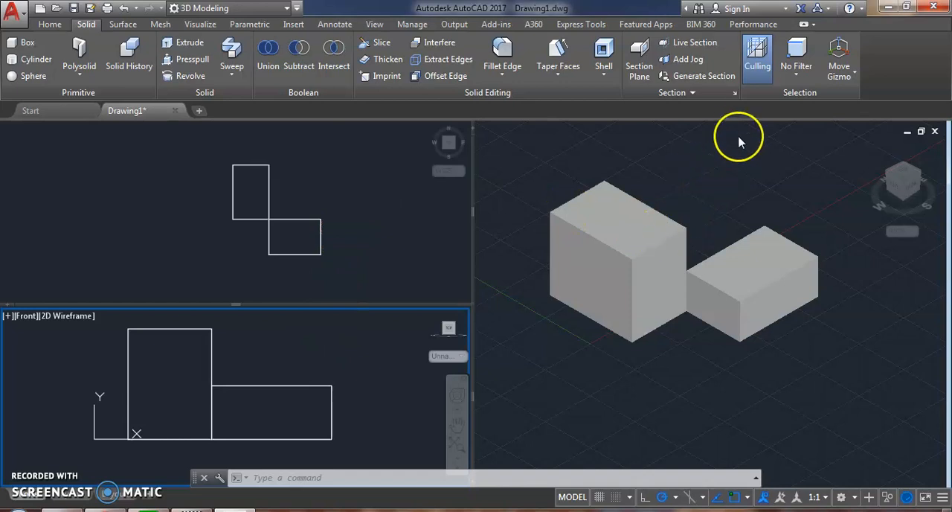
{"action": "left_click", "coordinate": [35, 60]}
{"action": "left_click", "coordinate": [559, 333]}
{"action": "scroll", "coordinate": [561, 341], "scroll_direction": "down", "scroll_amount": 4}
{"action": "middle_click_drag", "start_coordinate": [567, 345], "coordinate": [649, 313]}
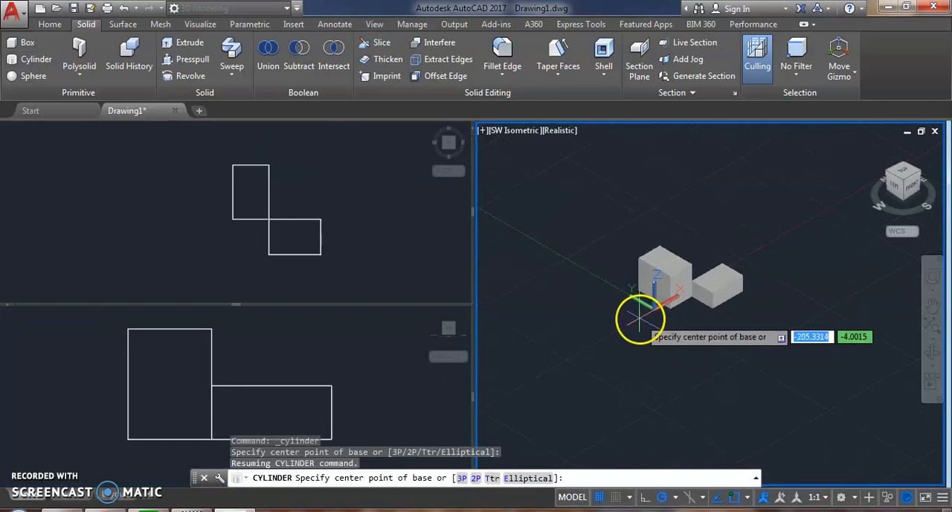
{"action": "left_click", "coordinate": [639, 318]}
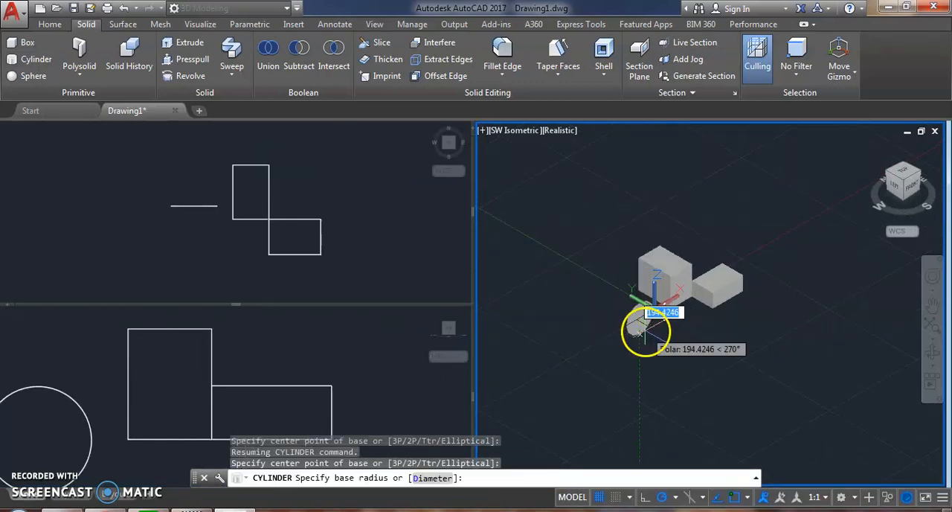
{"action": "key", "text": "Escape"}
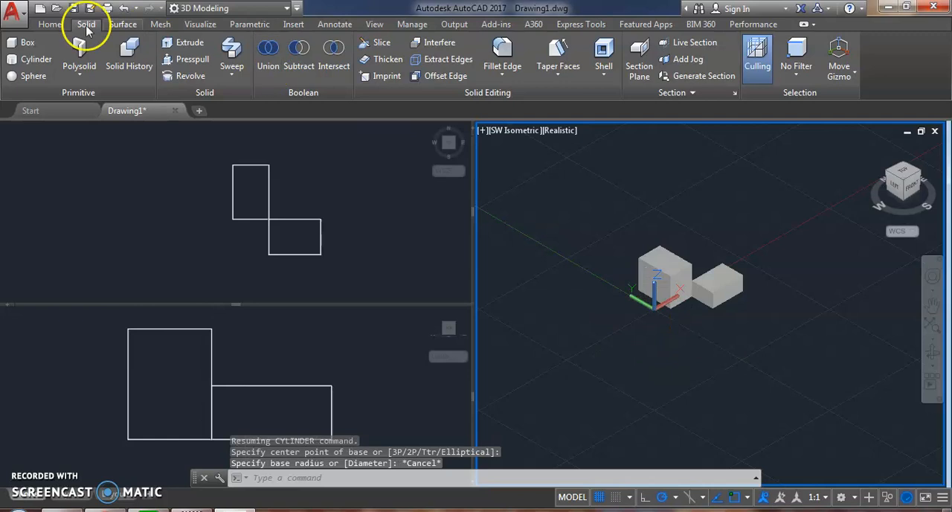
Step: Create a solid cylinder behind the boxes in the SW Isometric viewport, with a radius of about 254 and a height of about 430
{"action": "left_click", "coordinate": [27, 41]}
{"action": "left_click", "coordinate": [34, 59]}
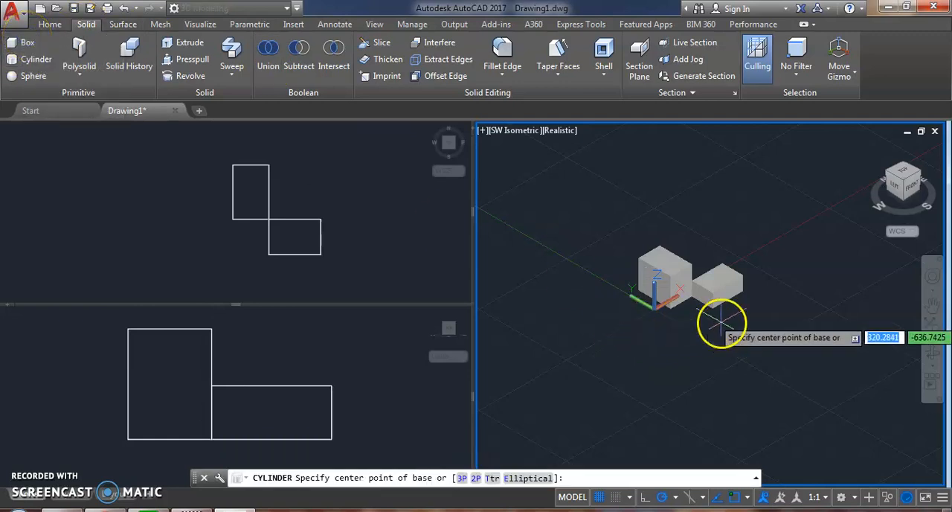
{"action": "left_click", "coordinate": [729, 247]}
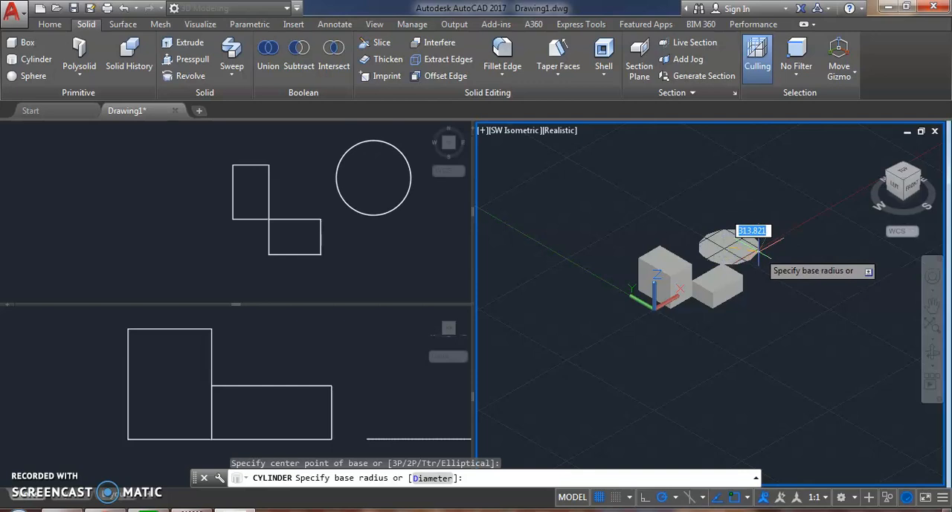
{"action": "left_click", "coordinate": [752, 244]}
{"action": "left_click", "coordinate": [744, 218]}
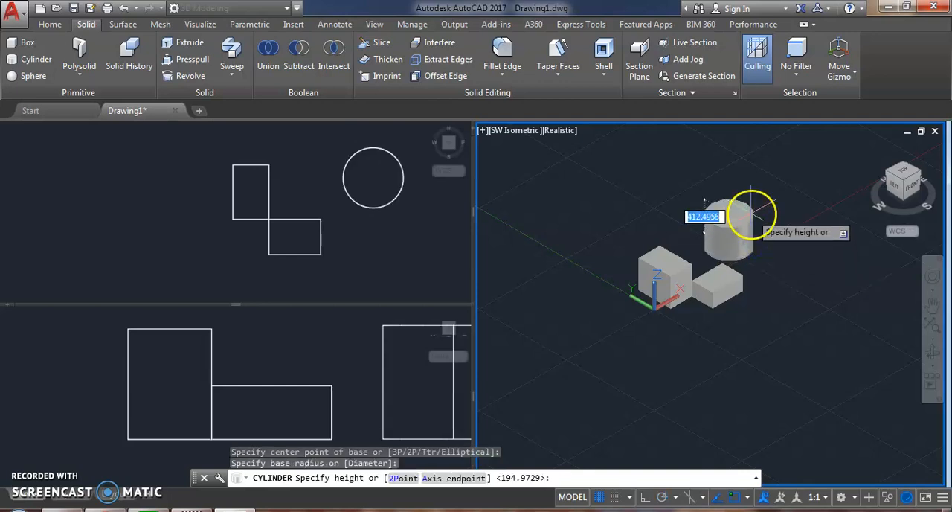
{"action": "left_click", "coordinate": [721, 271]}
{"action": "scroll", "coordinate": [720, 271], "scroll_direction": "up", "scroll_amount": 4}
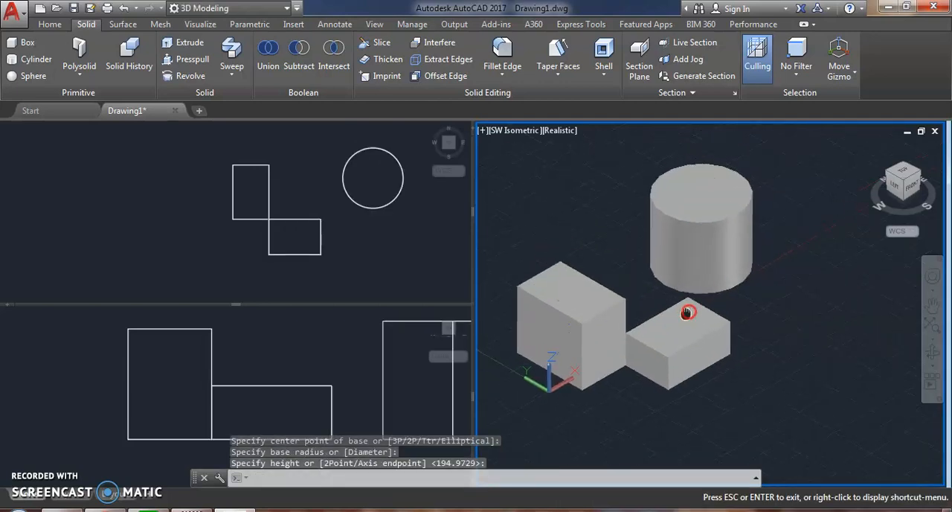
{"action": "key", "text": "Escape"}
{"action": "left_click", "coordinate": [35, 62]}
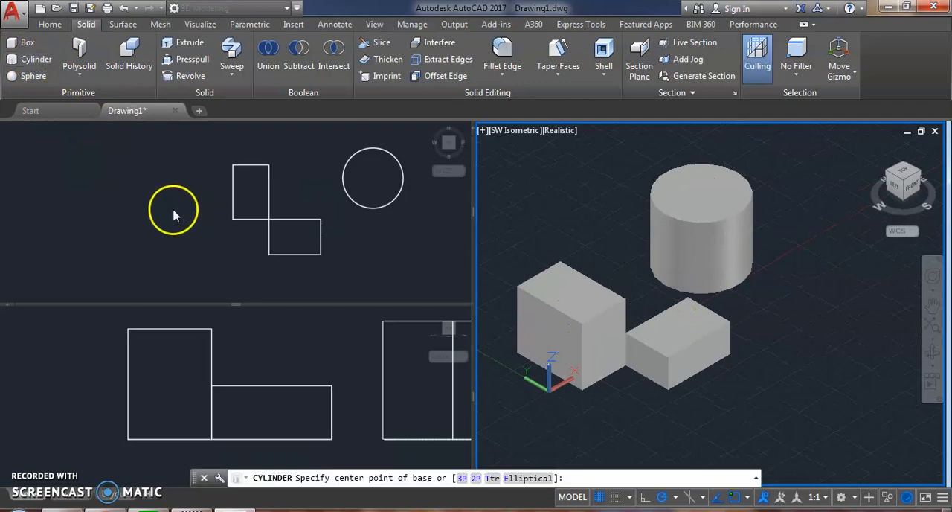
{"action": "left_click", "coordinate": [154, 221]}
{"action": "scroll", "coordinate": [130, 219], "scroll_direction": "down", "scroll_amount": 5}
{"action": "middle_click_drag", "start_coordinate": [147, 220], "coordinate": [172, 222]}
{"action": "scroll", "coordinate": [154, 210], "scroll_direction": "up", "scroll_amount": 2}
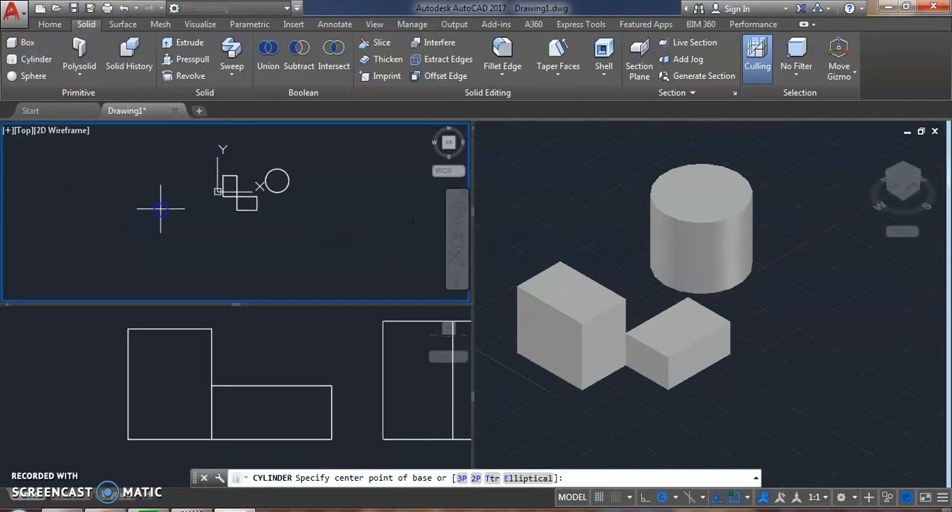
{"action": "left_click", "coordinate": [160, 208]}
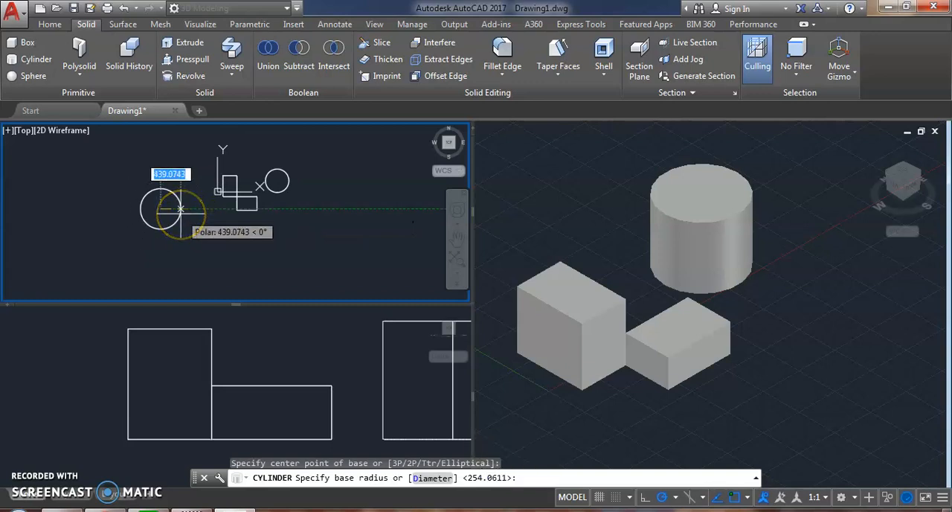
{"action": "key", "text": "Escape"}
Step: Create a flat cylinder below and to the left of the larger box in the Top viewport, with a freehand radius and a height of 100
{"action": "scroll", "coordinate": [365, 239], "scroll_direction": "down", "scroll_amount": 3}
{"action": "scroll", "coordinate": [339, 237], "scroll_direction": "down", "scroll_amount": 3}
{"action": "scroll", "coordinate": [339, 236], "scroll_direction": "up", "scroll_amount": 5}
{"action": "left_click", "coordinate": [633, 261]}
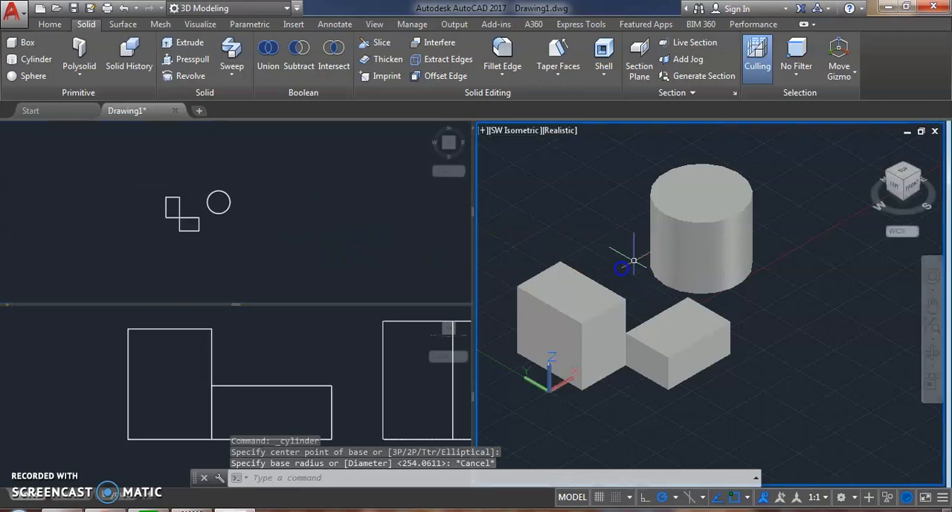
{"action": "scroll", "coordinate": [754, 209], "scroll_direction": "down", "scroll_amount": 6}
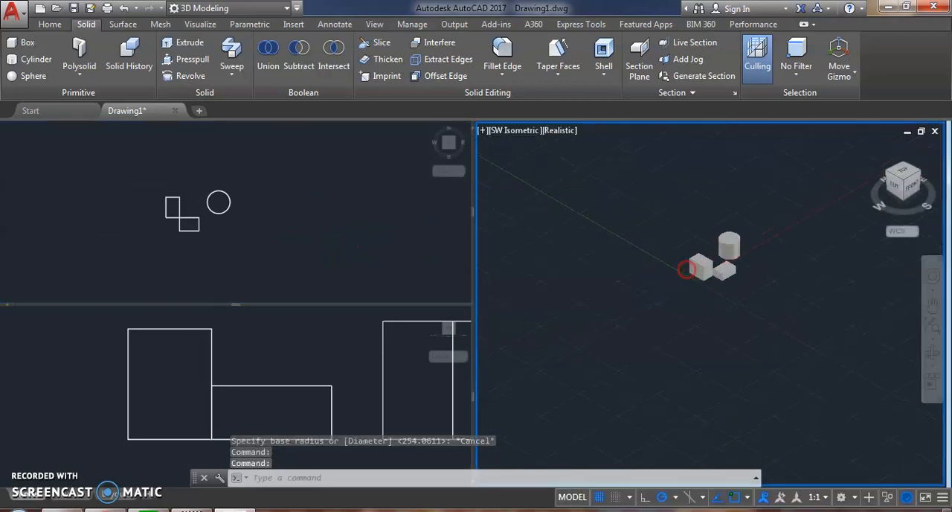
{"action": "scroll", "coordinate": [686, 269], "scroll_direction": "up", "scroll_amount": 2}
{"action": "left_click", "coordinate": [30, 58]}
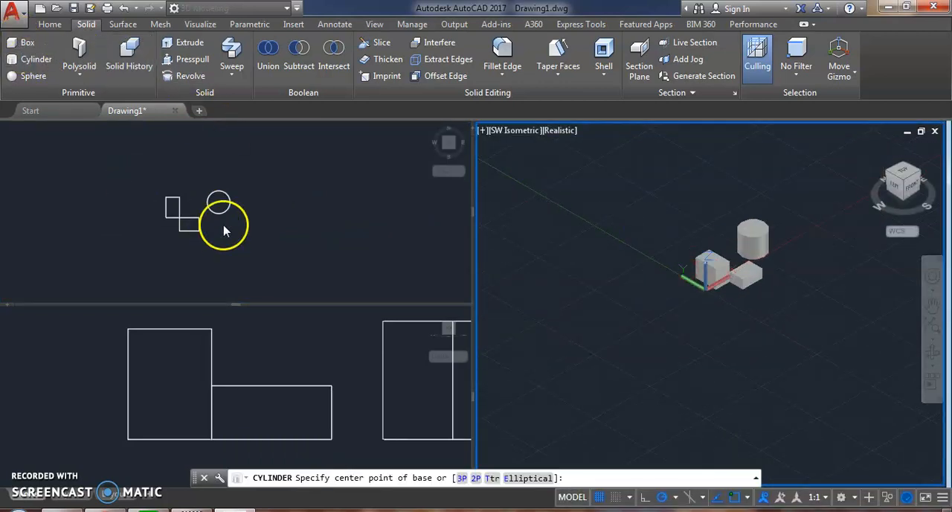
{"action": "left_click", "coordinate": [155, 244]}
{"action": "left_click", "coordinate": [144, 227]}
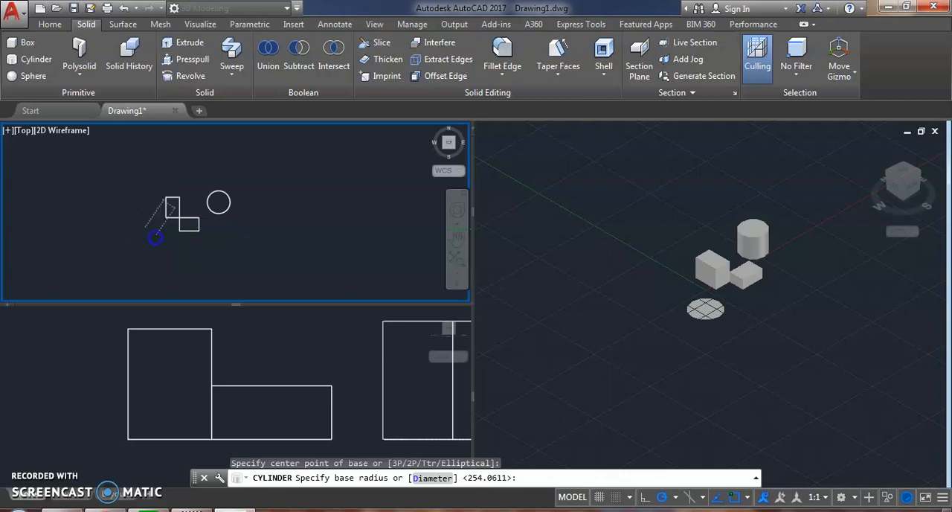
{"action": "left_click", "coordinate": [152, 237]}
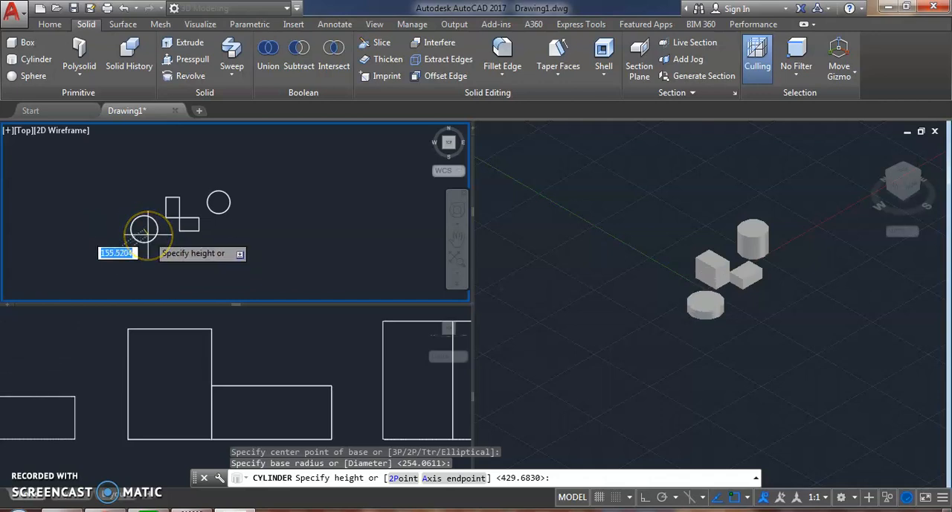
{"action": "type", "text": "100"}
{"action": "key", "text": "Return"}
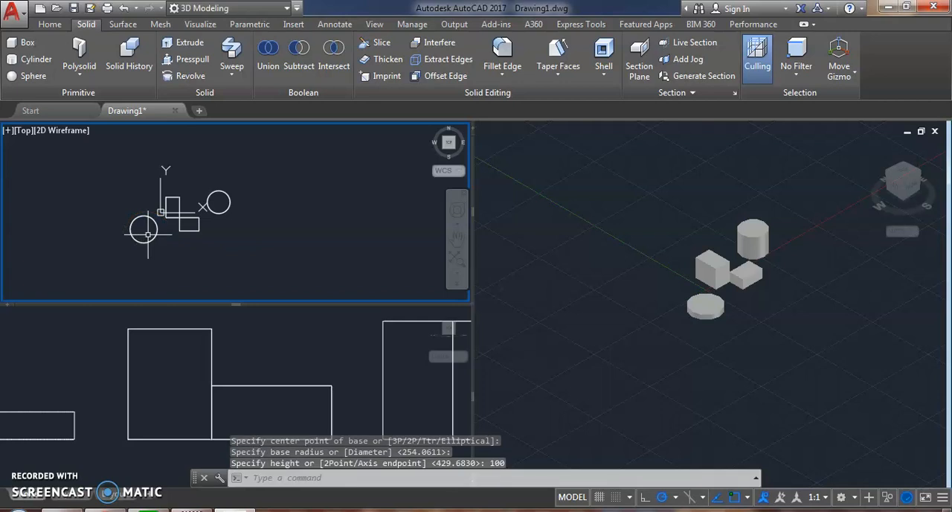
Step: Inspect the flat cylinder up close in the SW Isometric viewport
{"action": "left_click", "coordinate": [712, 316]}
{"action": "scroll", "coordinate": [712, 316], "scroll_direction": "up", "scroll_amount": 2}
{"action": "middle_click_drag", "start_coordinate": [721, 298], "coordinate": [663, 314], "text": "shift"}
{"action": "scroll", "coordinate": [653, 312], "scroll_direction": "up", "scroll_amount": 3}
{"action": "middle_click_drag", "start_coordinate": [633, 342], "coordinate": [608, 369]}
Step: Try to shrink the flat cylinder's radius in the Top viewport by moving its quadrant grip 300 toward the center
{"action": "left_click", "coordinate": [144, 214]}
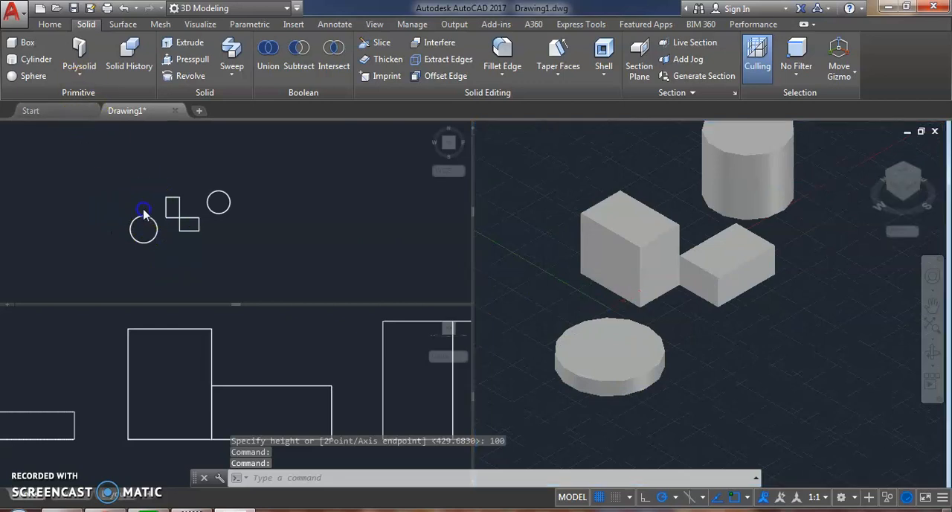
{"action": "left_click", "coordinate": [143, 215]}
{"action": "scroll", "coordinate": [143, 247], "scroll_direction": "up", "scroll_amount": 4}
{"action": "scroll", "coordinate": [154, 216], "scroll_direction": "up", "scroll_amount": 4}
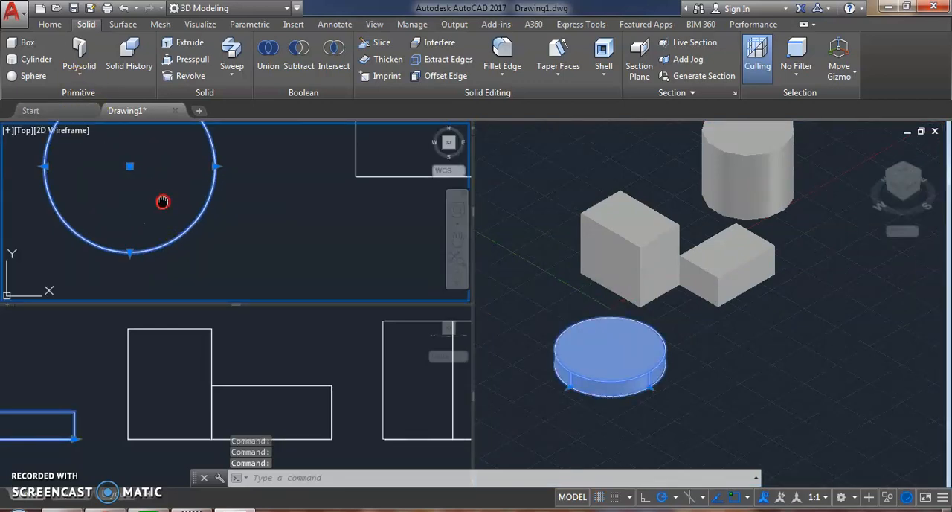
{"action": "scroll", "coordinate": [184, 216], "scroll_direction": "down", "scroll_amount": 2}
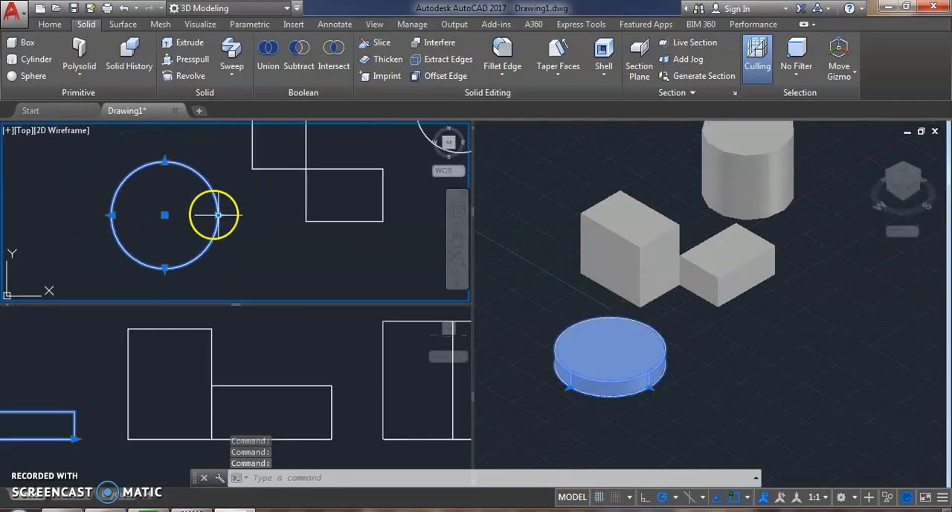
{"action": "left_click", "coordinate": [218, 215]}
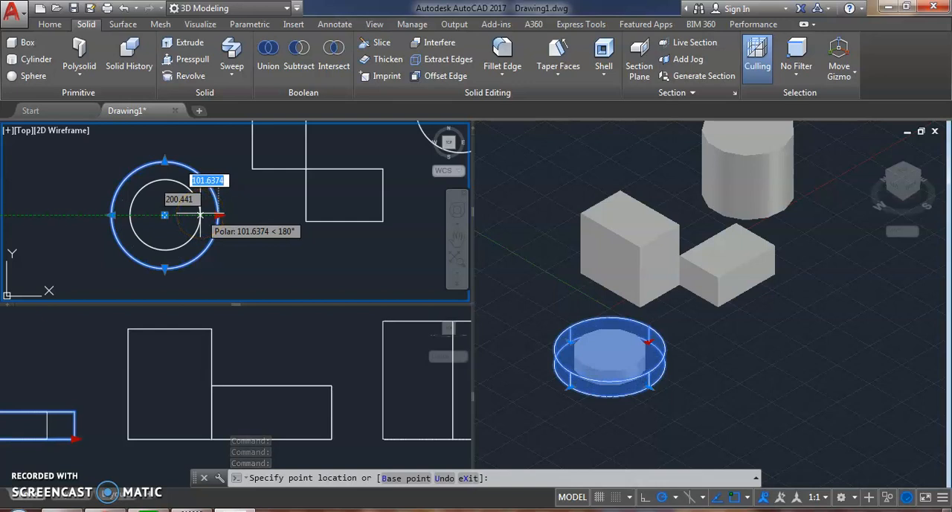
{"action": "type", "text": "300"}
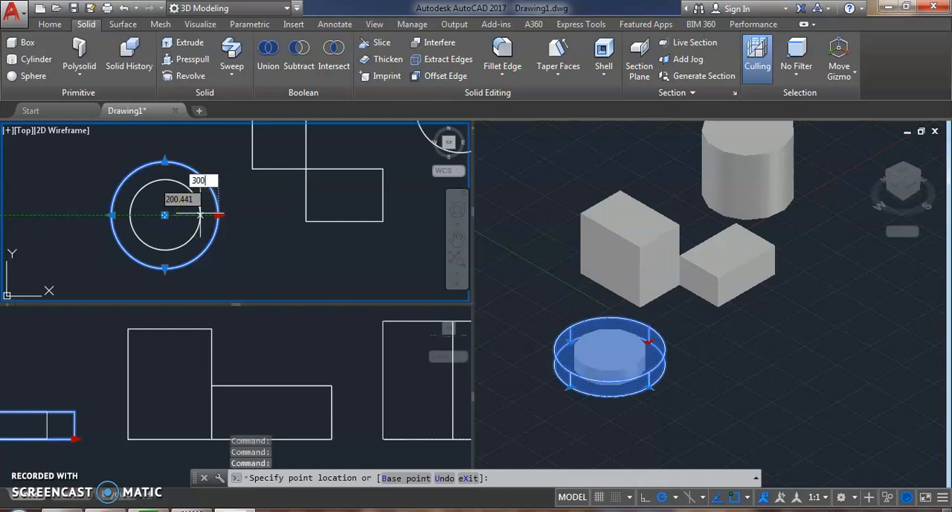
{"action": "key", "text": "Return"}
{"action": "scroll", "coordinate": [187, 214], "scroll_direction": "up", "scroll_amount": 5}
{"action": "middle_click_drag", "start_coordinate": [81, 209], "coordinate": [114, 211]}
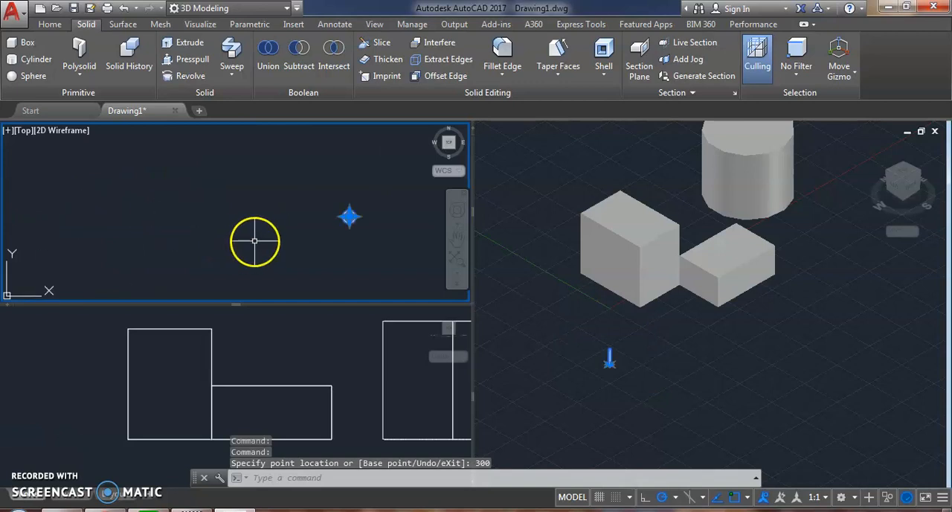
Step: Undo the grip edit of the flat cylinder's radius along with the view changes made after it
{"action": "key", "text": "ctrl+z"}
{"action": "scroll", "coordinate": [128, 227], "scroll_direction": "up", "scroll_amount": 5}
{"action": "middle_click_drag", "start_coordinate": [127, 227], "coordinate": [340, 198]}
{"action": "left_click", "coordinate": [154, 180]}
{"action": "left_click", "coordinate": [104, 210]}
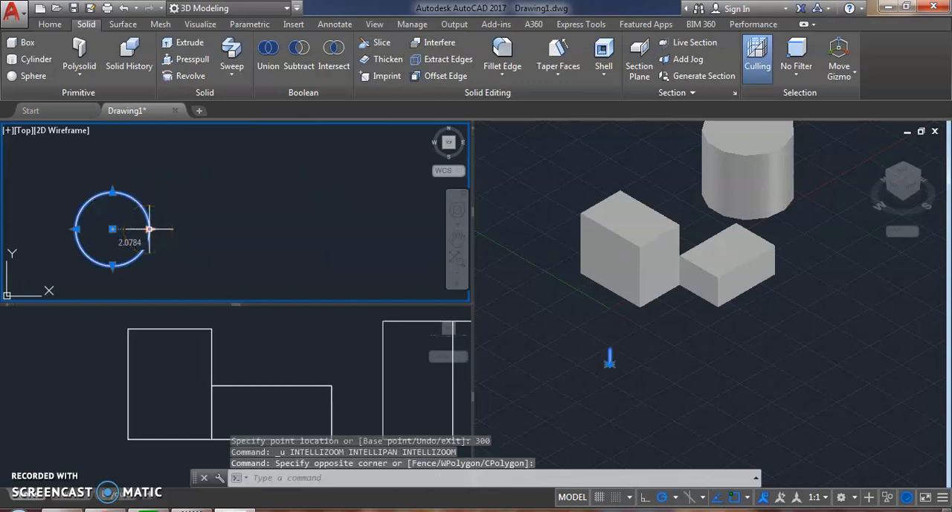
{"action": "key", "text": "ctrl+z"}
{"action": "key", "text": "ctrl+z"}
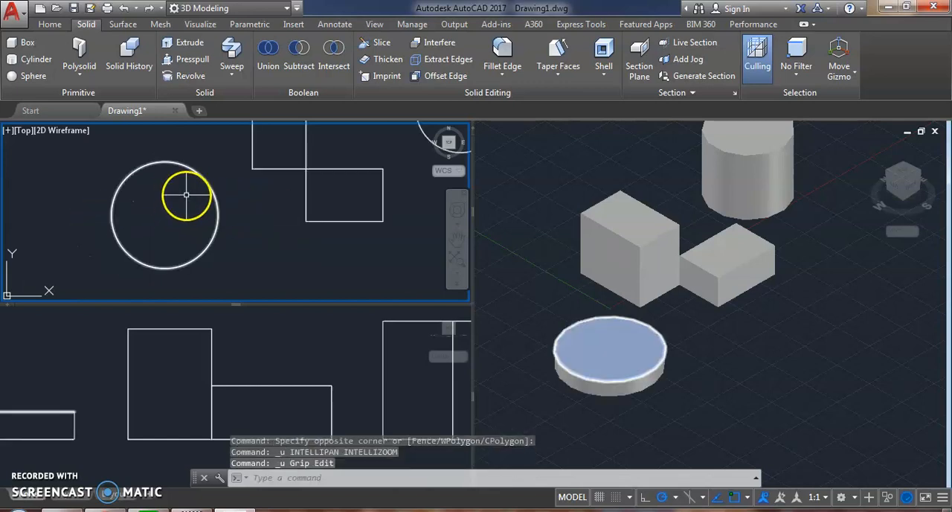
Step: Try to set the flat cylinder's radius to 300 in the Top viewport using its quadrant grip
{"action": "left_click", "coordinate": [212, 175]}
{"action": "left_click", "coordinate": [170, 192]}
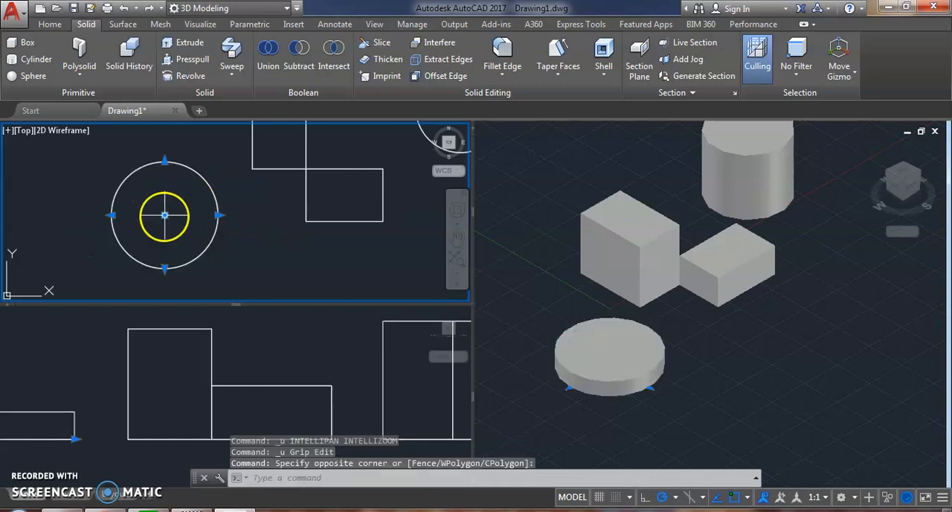
{"action": "left_click", "coordinate": [164, 215]}
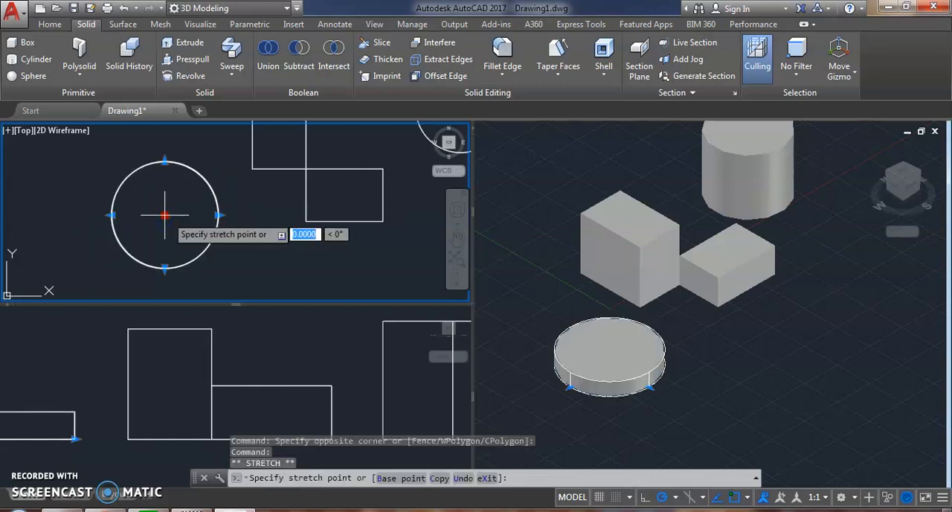
{"action": "key", "text": "Escape"}
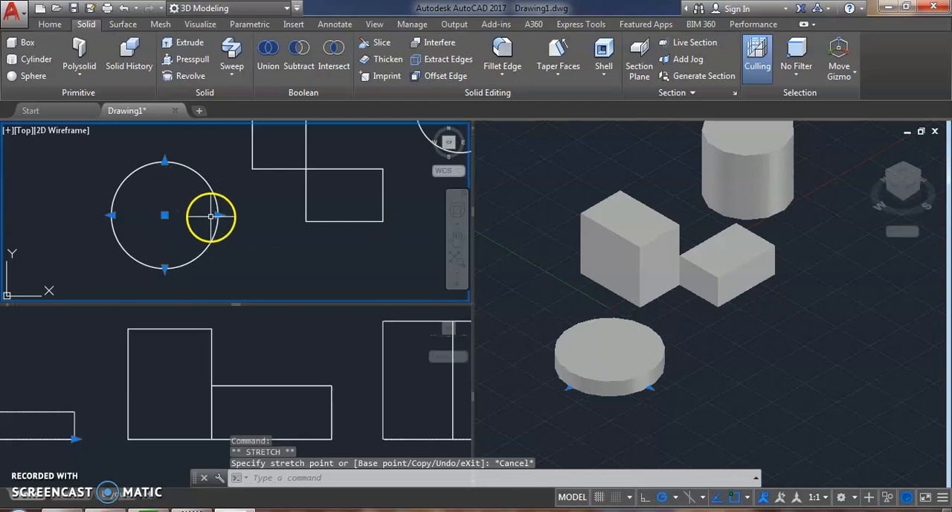
{"action": "left_click", "coordinate": [221, 216]}
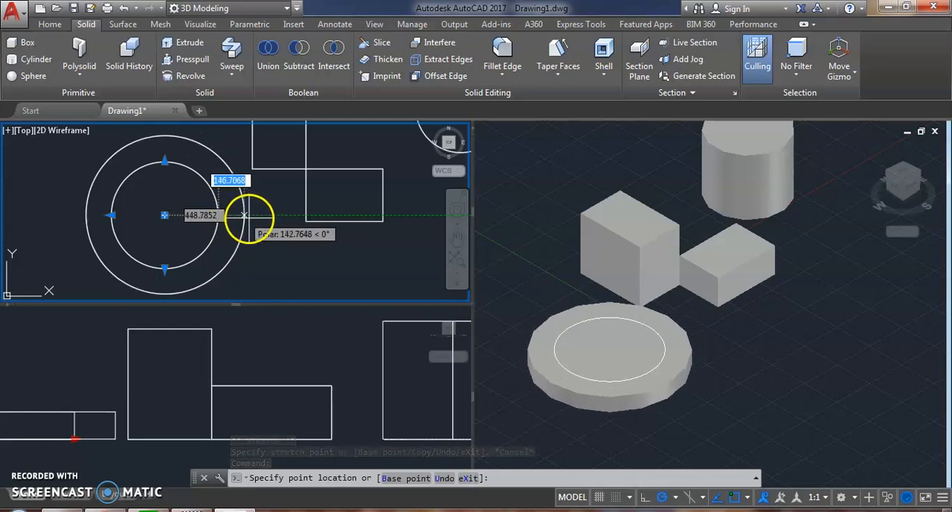
{"action": "key", "text": "Tab"}
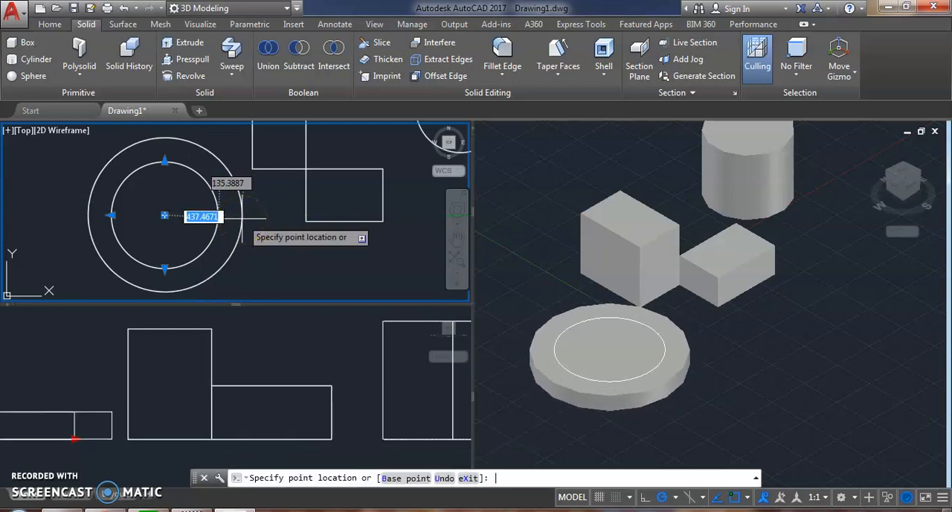
{"action": "type", "text": "300"}
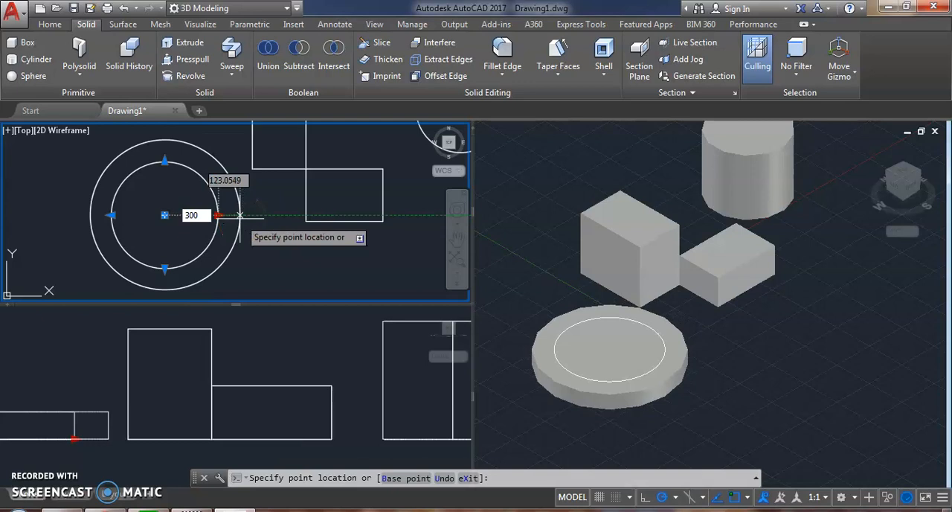
{"action": "key", "text": "Return"}
Step: Undo the radius grip edit of the flat cylinder and leave it unselected
{"action": "type", "text": "u"}
{"action": "key", "text": "Return"}
{"action": "left_click", "coordinate": [253, 240]}
{"action": "left_click", "coordinate": [174, 199]}
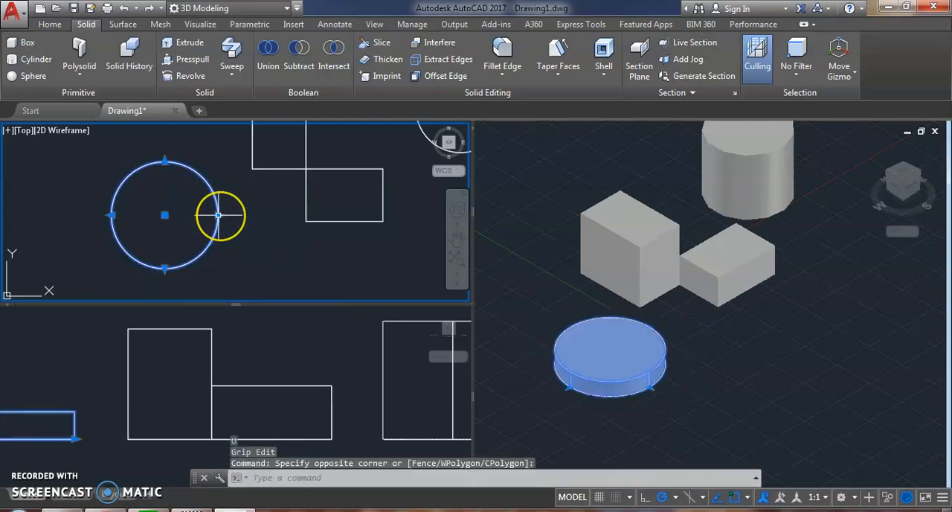
{"action": "left_click", "coordinate": [151, 286]}
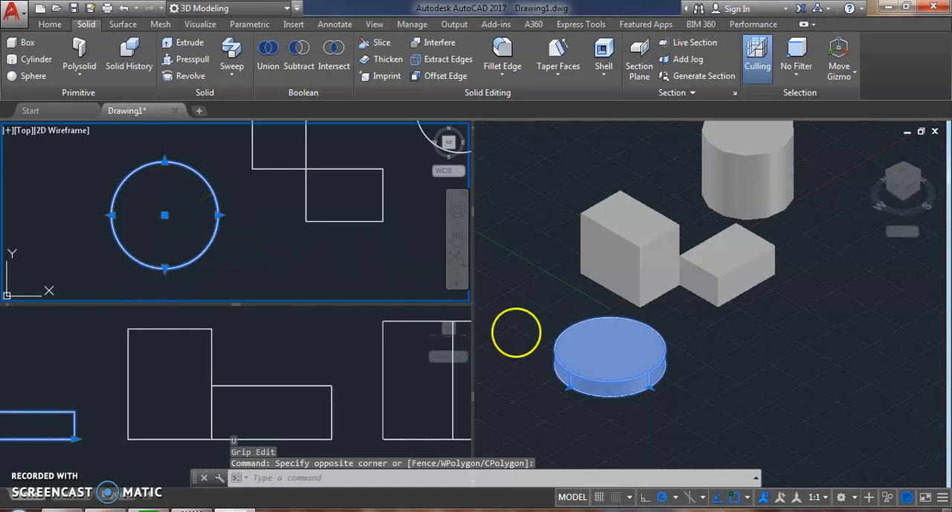
{"action": "key", "text": "Escape"}
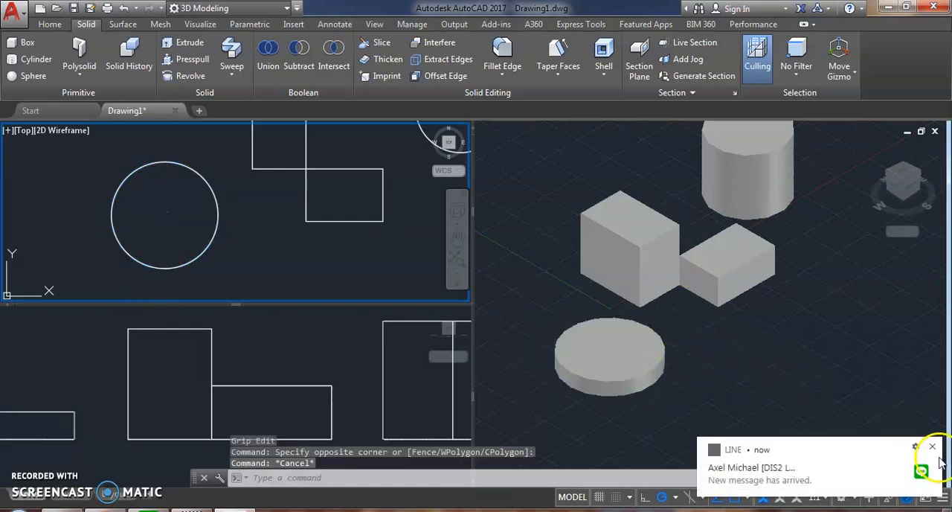
Step: Create a sphere with a freehand radius beside the larger box in the SW Isometric viewport, using the Front viewport's coordinate system
{"action": "left_click", "coordinate": [722, 343]}
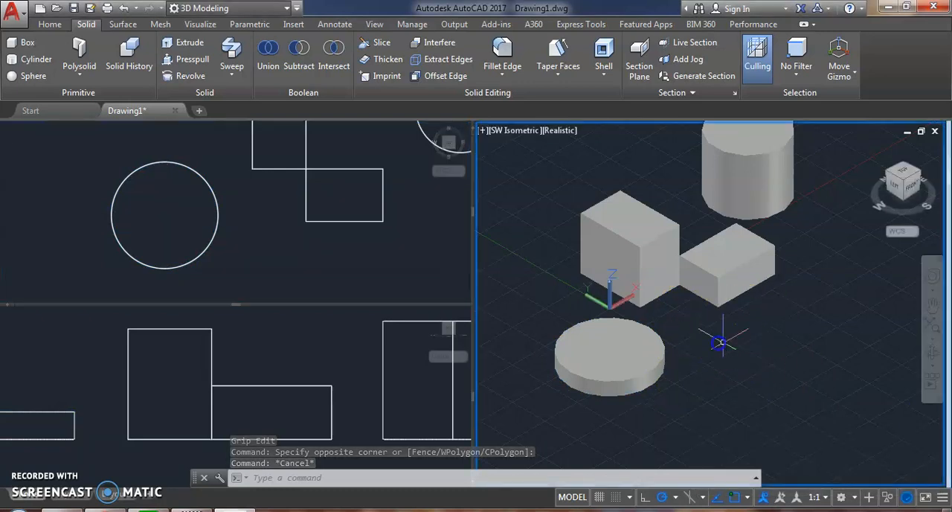
{"action": "scroll", "coordinate": [680, 334], "scroll_direction": "down", "scroll_amount": 4}
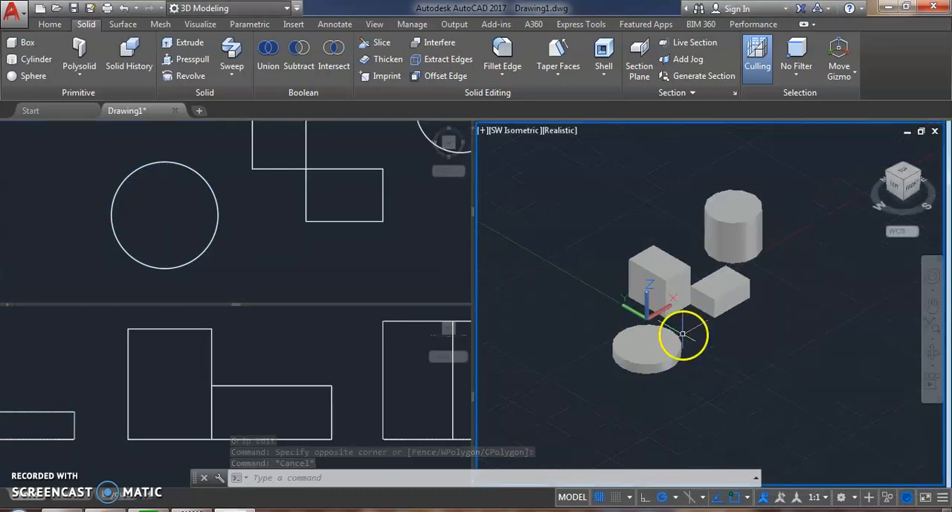
{"action": "left_click", "coordinate": [254, 341]}
{"action": "scroll", "coordinate": [249, 350], "scroll_direction": "down", "scroll_amount": 3}
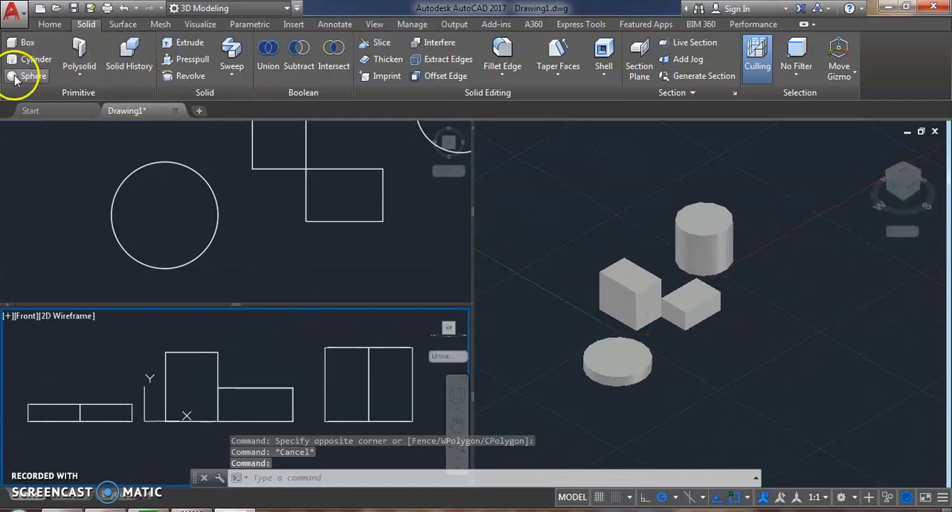
{"action": "left_click", "coordinate": [551, 313]}
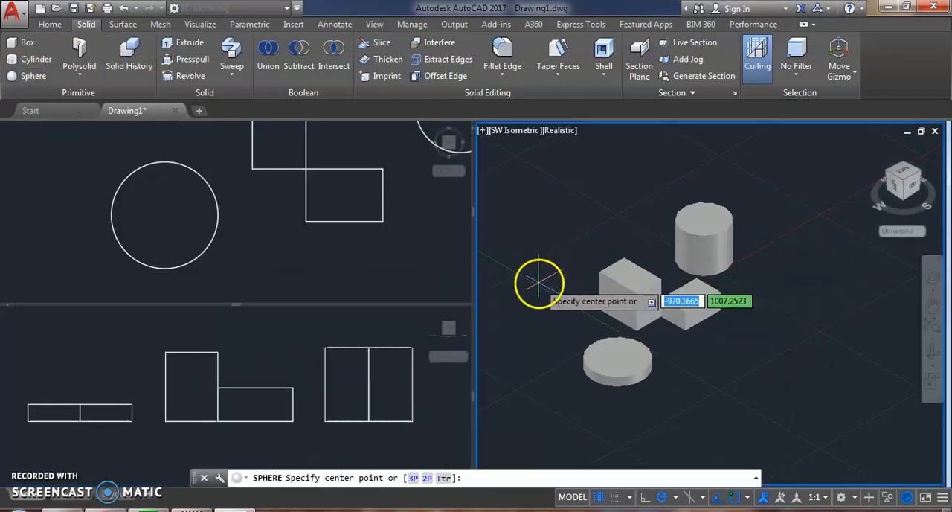
{"action": "left_click", "coordinate": [538, 281]}
{"action": "left_click", "coordinate": [550, 311]}
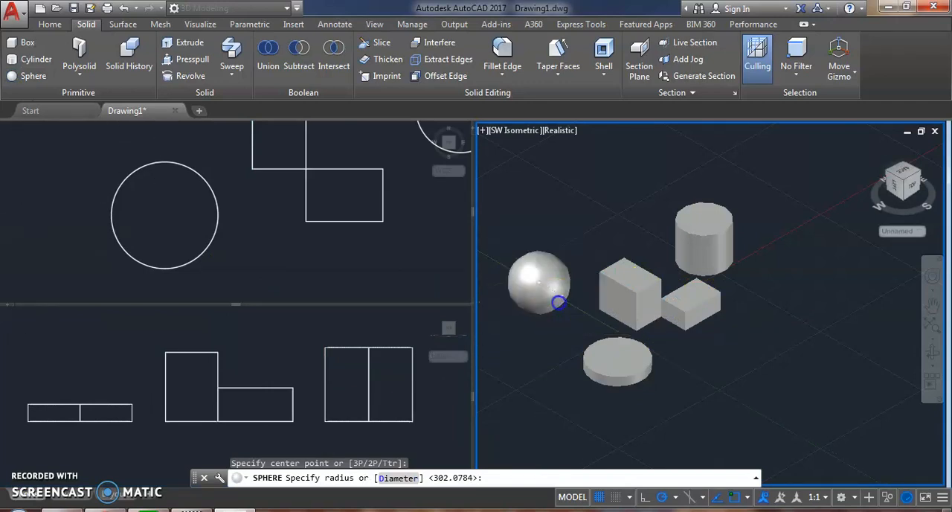
{"action": "left_click", "coordinate": [652, 283]}
{"action": "middle_click_drag", "start_coordinate": [610, 279], "coordinate": [621, 256]}
{"action": "scroll", "coordinate": [621, 244], "scroll_direction": "up", "scroll_amount": 4}
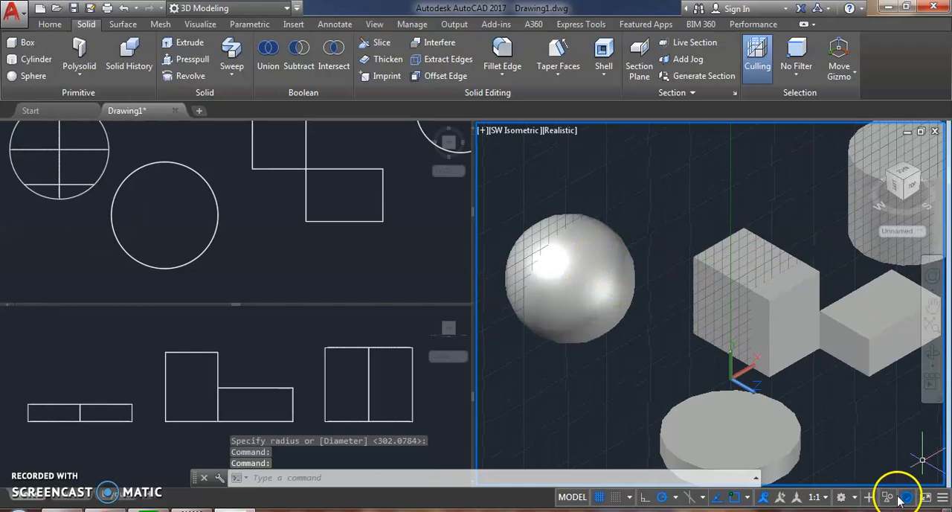
{"action": "key", "text": "Escape"}
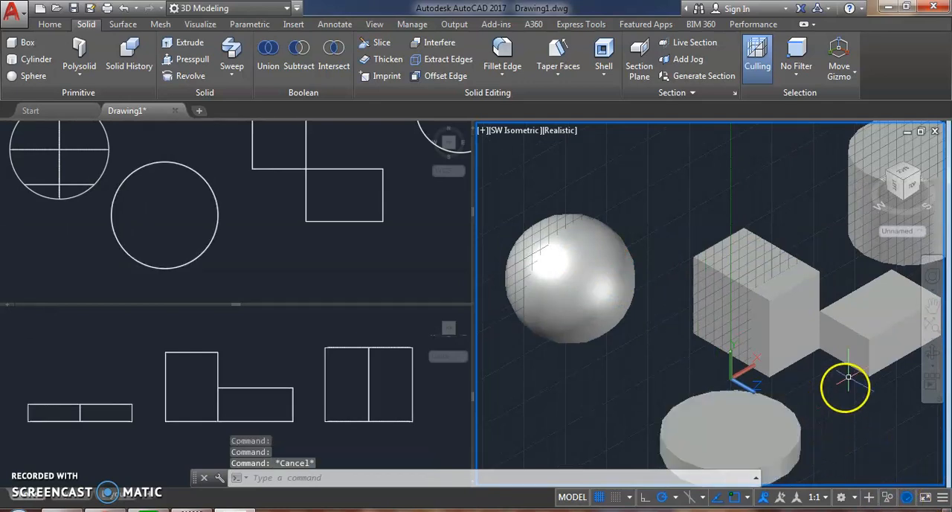
{"action": "scroll", "coordinate": [749, 322], "scroll_direction": "down", "scroll_amount": 4}
{"action": "middle_click_drag", "start_coordinate": [746, 320], "coordinate": [666, 323]}
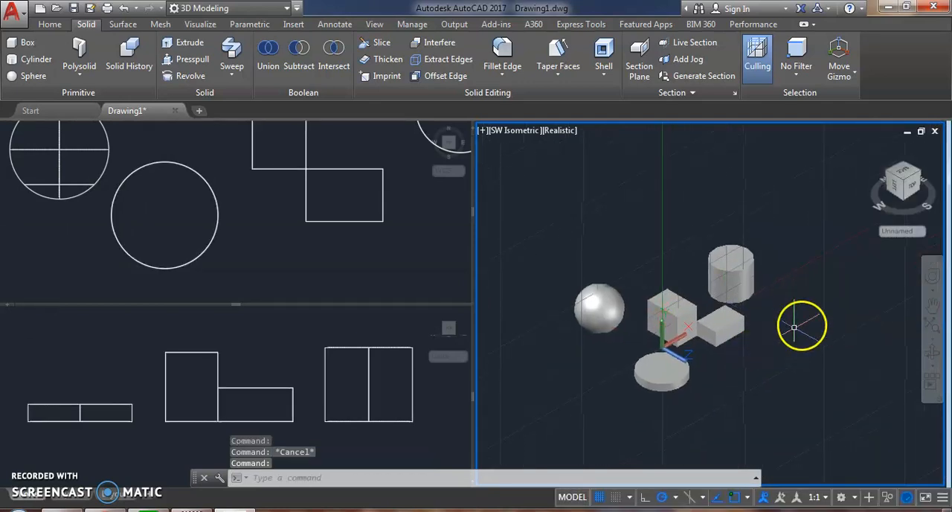
{"action": "left_click", "coordinate": [518, 132]}
{"action": "left_click", "coordinate": [733, 203]}
{"action": "left_click", "coordinate": [738, 200]}
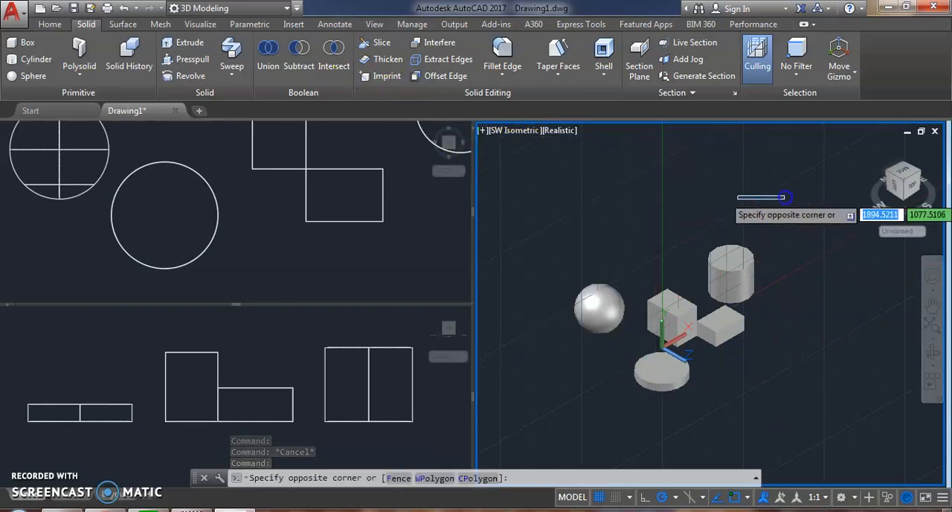
{"action": "left_click", "coordinate": [733, 196]}
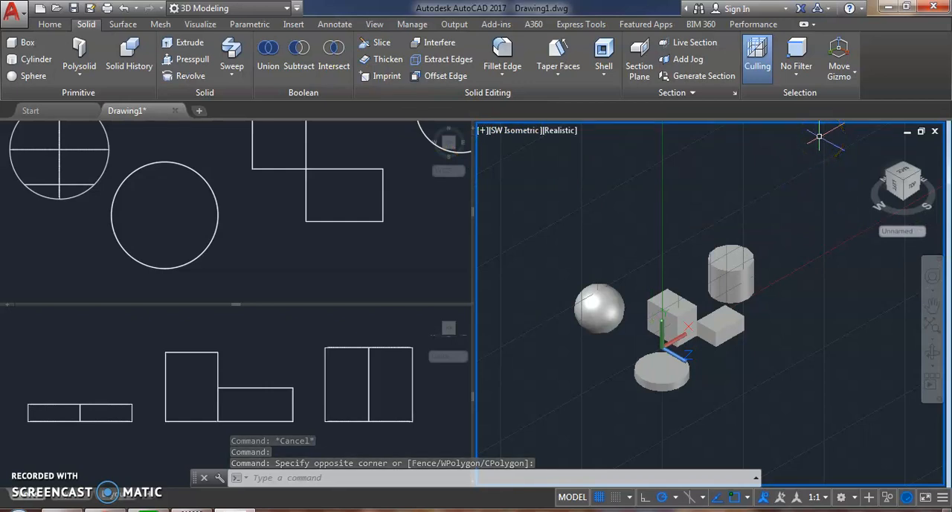
{"action": "left_click", "coordinate": [421, 80]}
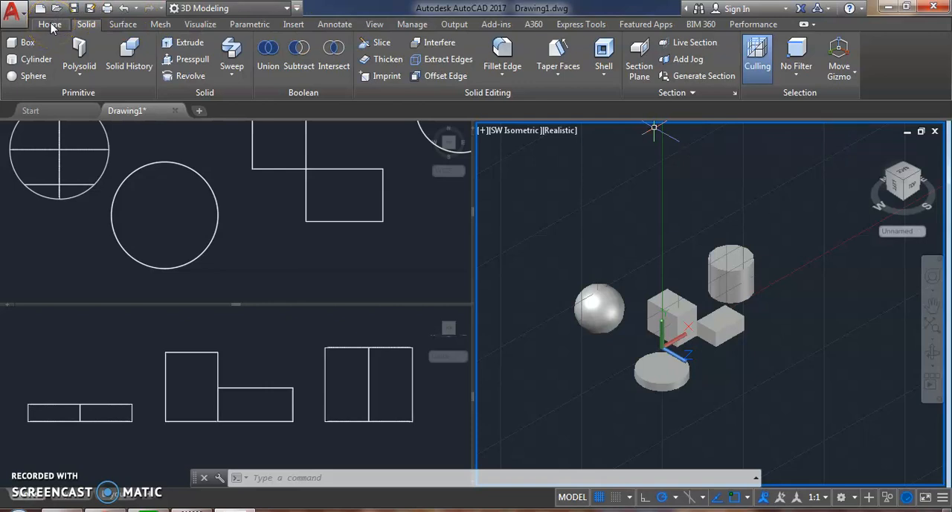
Step: Examine the direction of the UCS axes relative to the solids in the SW Isometric viewport
{"action": "scroll", "coordinate": [665, 336], "scroll_direction": "up", "scroll_amount": 6}
{"action": "middle_click_drag", "start_coordinate": [671, 331], "coordinate": [639, 227]}
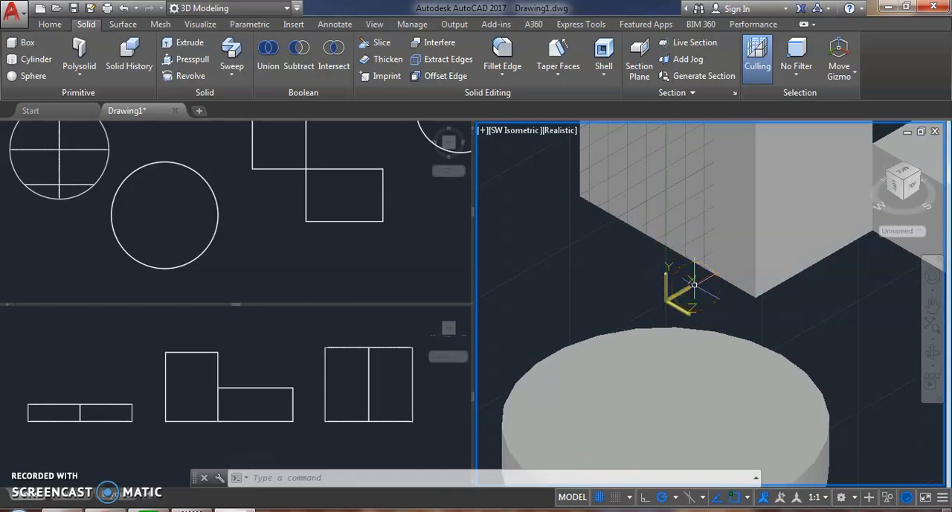
{"action": "left_click", "coordinate": [781, 280]}
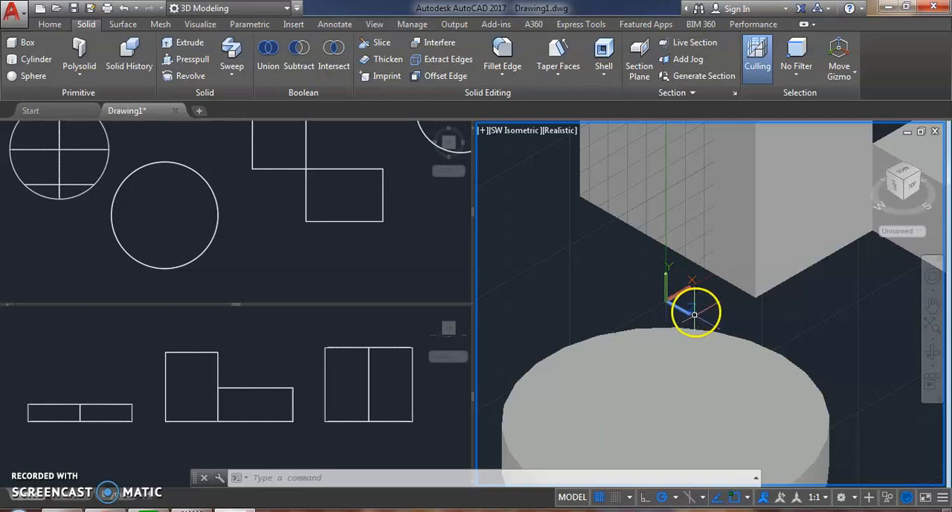
{"action": "scroll", "coordinate": [774, 253], "scroll_direction": "down", "scroll_amount": 6}
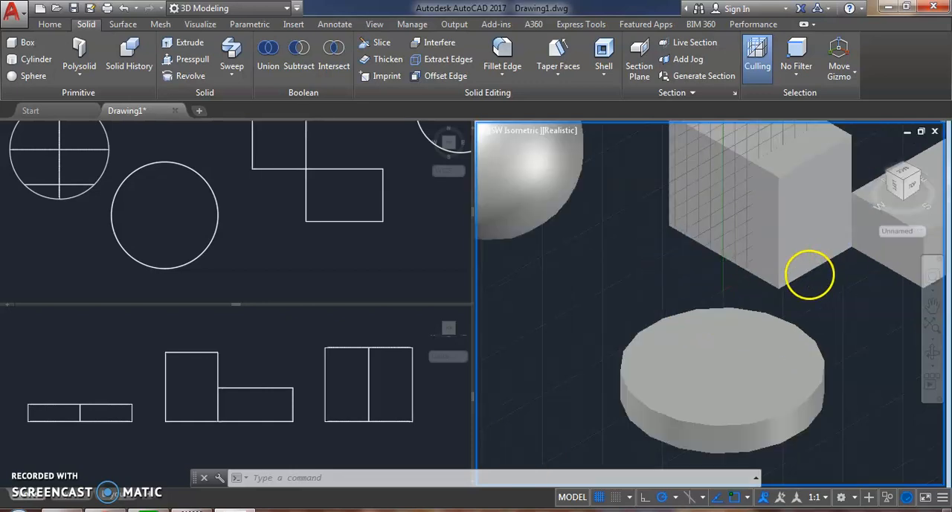
{"action": "scroll", "coordinate": [744, 223], "scroll_direction": "down", "scroll_amount": 2}
{"action": "middle_click_drag", "start_coordinate": [688, 219], "coordinate": [659, 278]}
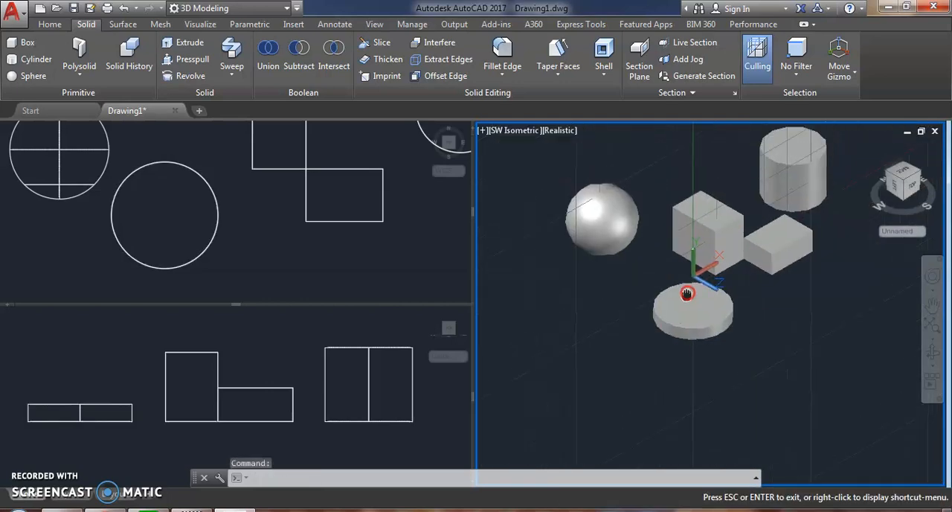
{"action": "scroll", "coordinate": [588, 237], "scroll_direction": "down", "scroll_amount": 2}
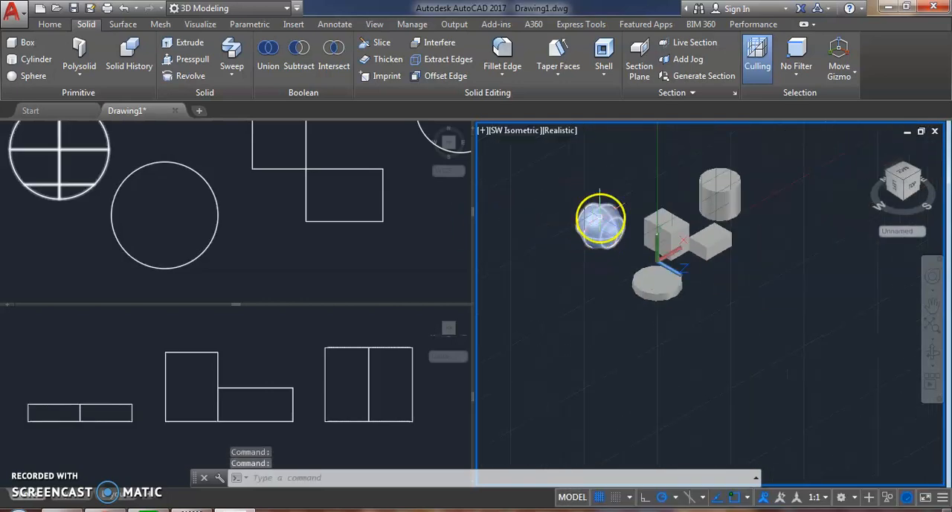
{"action": "scroll", "coordinate": [633, 204], "scroll_direction": "up", "scroll_amount": 2}
{"action": "scroll", "coordinate": [658, 283], "scroll_direction": "down", "scroll_amount": 2}
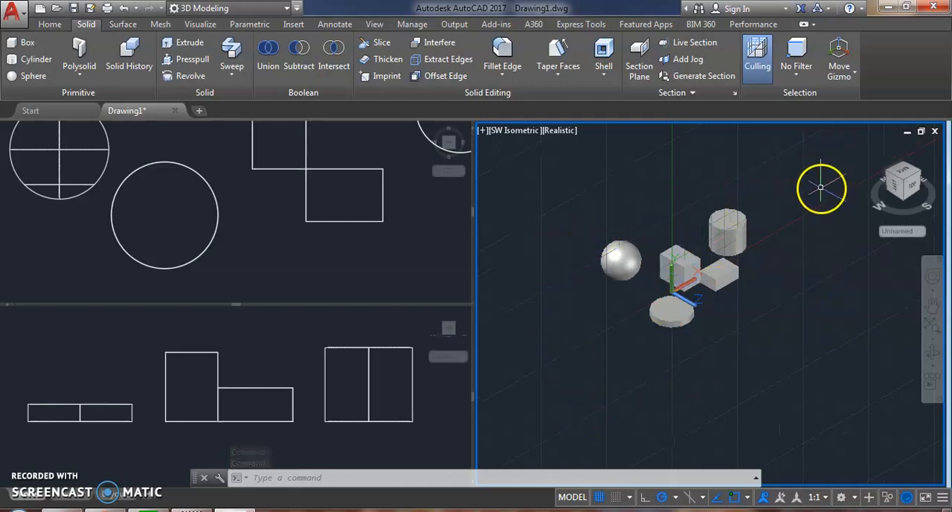
Step: Create a large freehand box in front of the sphere in the SW Isometric viewport, with its base on the vertical Front plane
{"action": "left_click", "coordinate": [27, 42]}
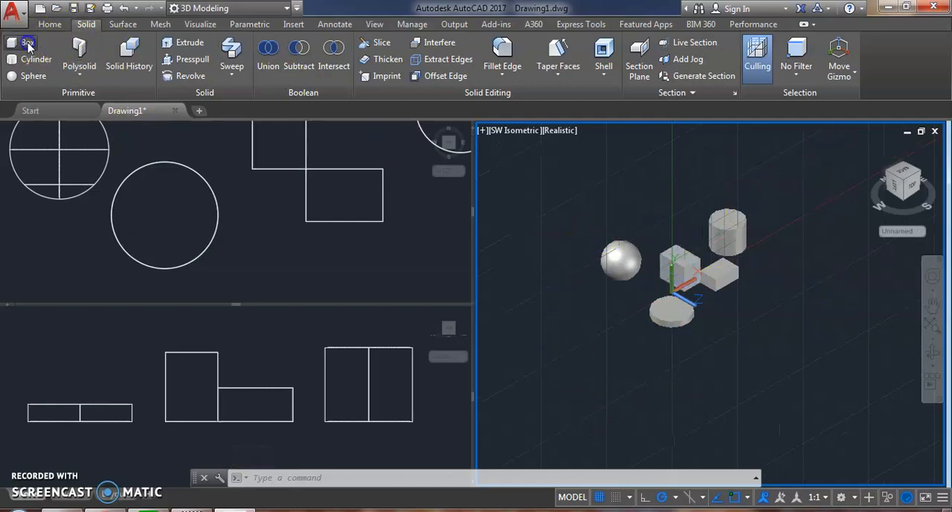
{"action": "left_click", "coordinate": [569, 300]}
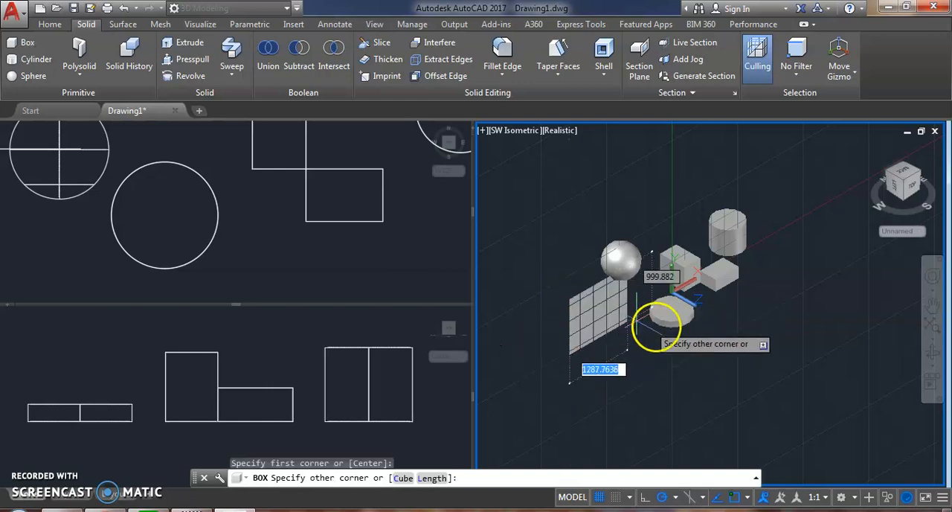
{"action": "left_click", "coordinate": [623, 349]}
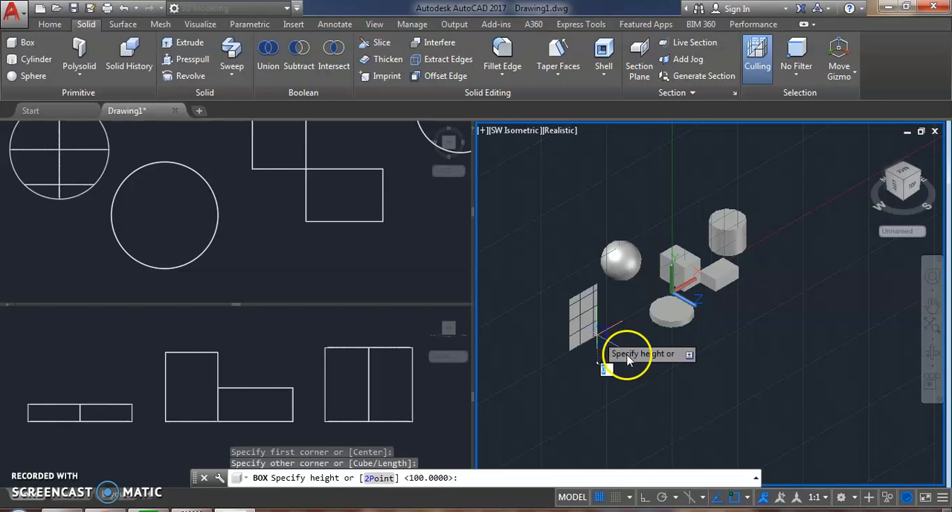
{"action": "left_click", "coordinate": [634, 350]}
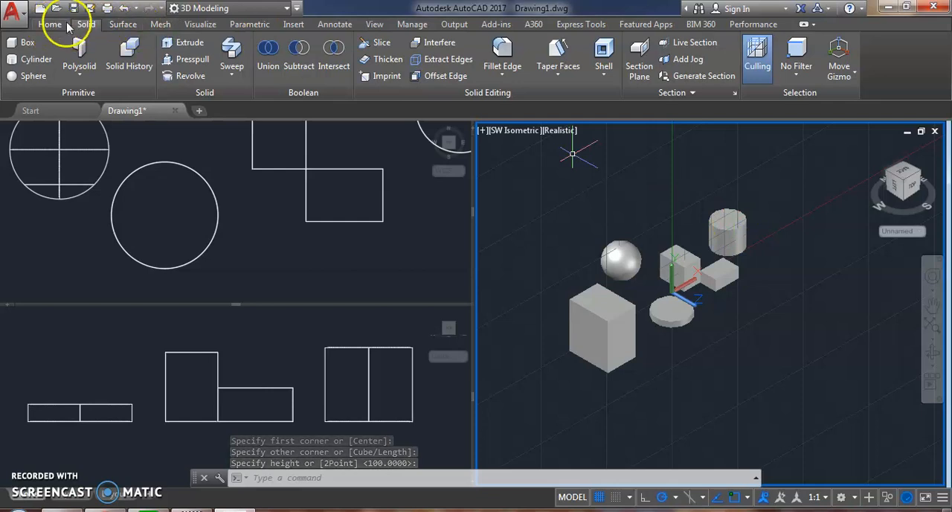
Step: Reset the SW Isometric viewport's coordinate system to the World UCS
{"action": "left_click", "coordinate": [195, 25]}
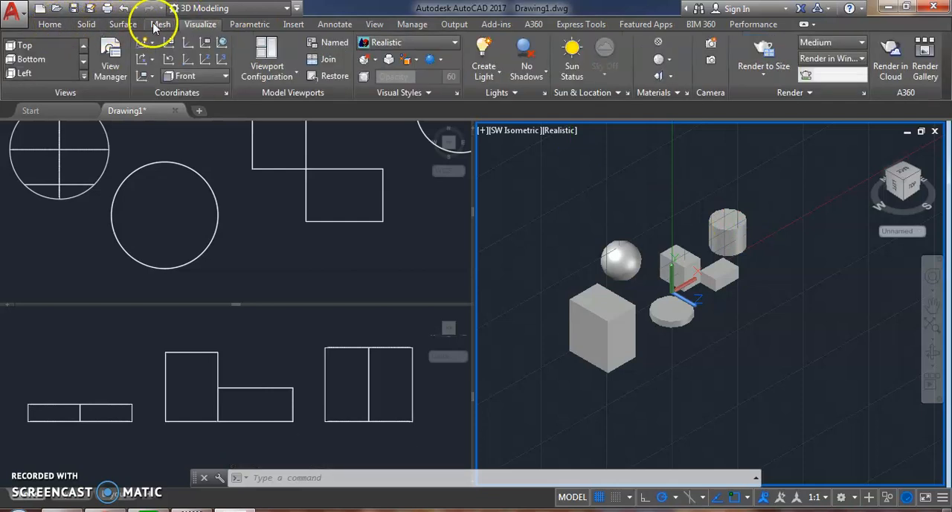
{"action": "left_click", "coordinate": [224, 44]}
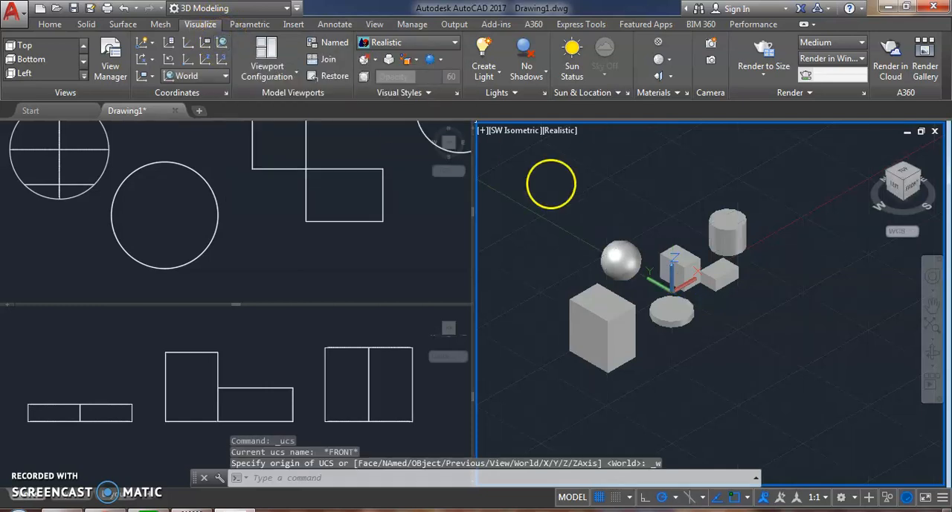
{"action": "scroll", "coordinate": [673, 288], "scroll_direction": "up", "scroll_amount": 5}
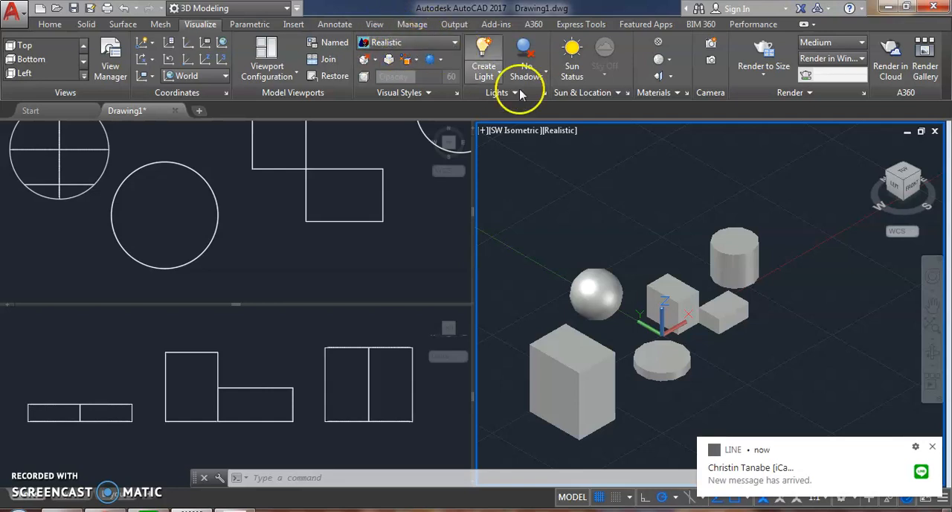
{"action": "scroll", "coordinate": [612, 200], "scroll_direction": "down", "scroll_amount": 5}
{"action": "scroll", "coordinate": [612, 199], "scroll_direction": "up", "scroll_amount": 5}
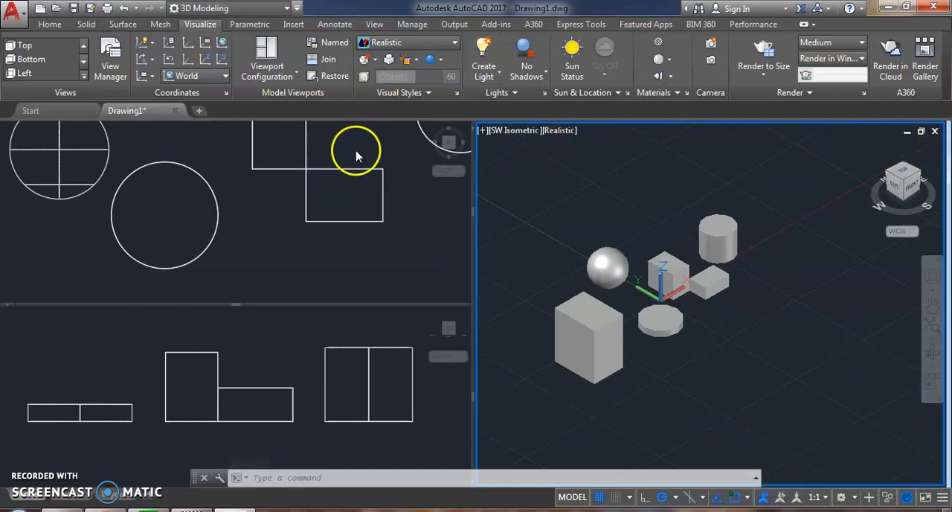
Step: Examine the arrangement of the solids in the Top viewport and from closer range in the SW Isometric viewport
{"action": "left_click", "coordinate": [334, 151]}
{"action": "scroll", "coordinate": [334, 150], "scroll_direction": "down", "scroll_amount": 4}
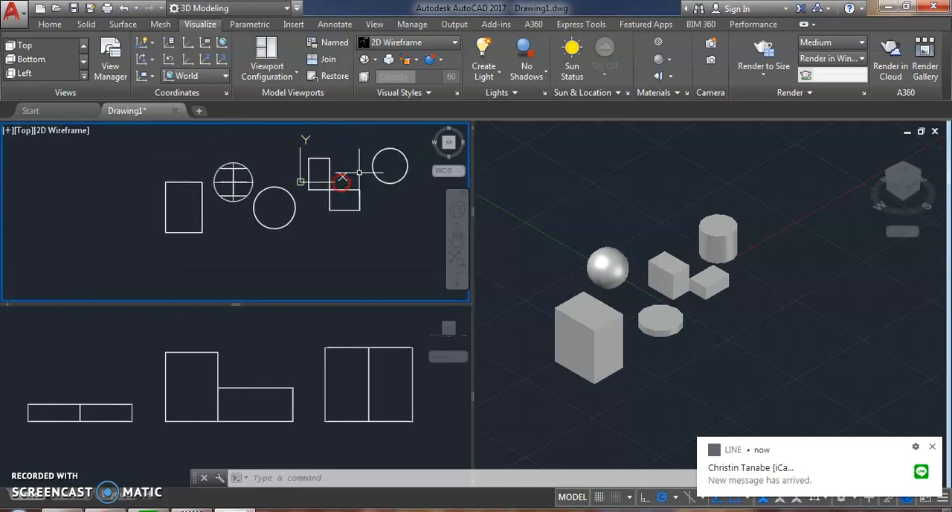
{"action": "left_click", "coordinate": [569, 159]}
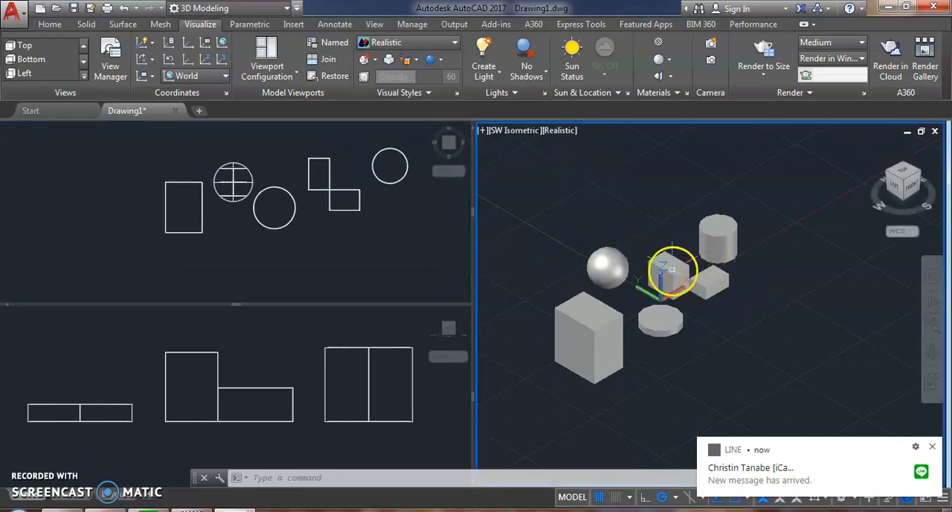
{"action": "scroll", "coordinate": [661, 276], "scroll_direction": "up", "scroll_amount": 3}
{"action": "middle_click_drag", "start_coordinate": [662, 276], "coordinate": [708, 273]}
{"action": "scroll", "coordinate": [649, 214], "scroll_direction": "up", "scroll_amount": 2}
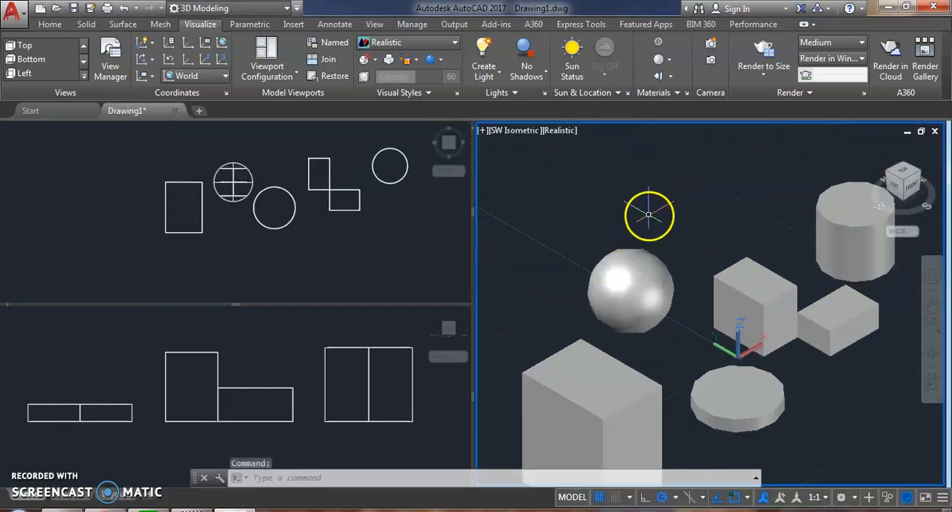
{"action": "middle_click_drag", "start_coordinate": [649, 215], "coordinate": [622, 204]}
{"action": "scroll", "coordinate": [627, 182], "scroll_direction": "down", "scroll_amount": 2}
{"action": "scroll", "coordinate": [622, 195], "scroll_direction": "up", "scroll_amount": 1}
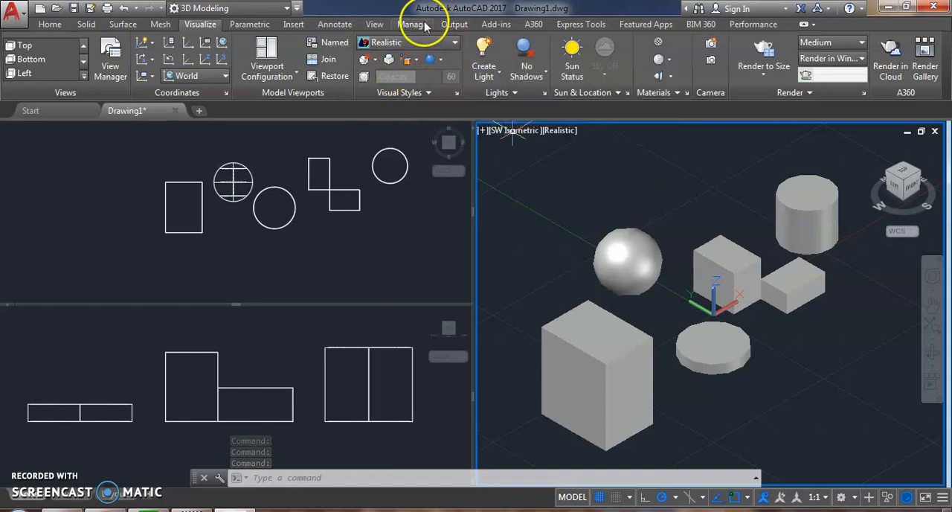
Step: Set the SW Isometric viewport's visual style to 2D Wireframe
{"action": "left_click", "coordinate": [456, 43]}
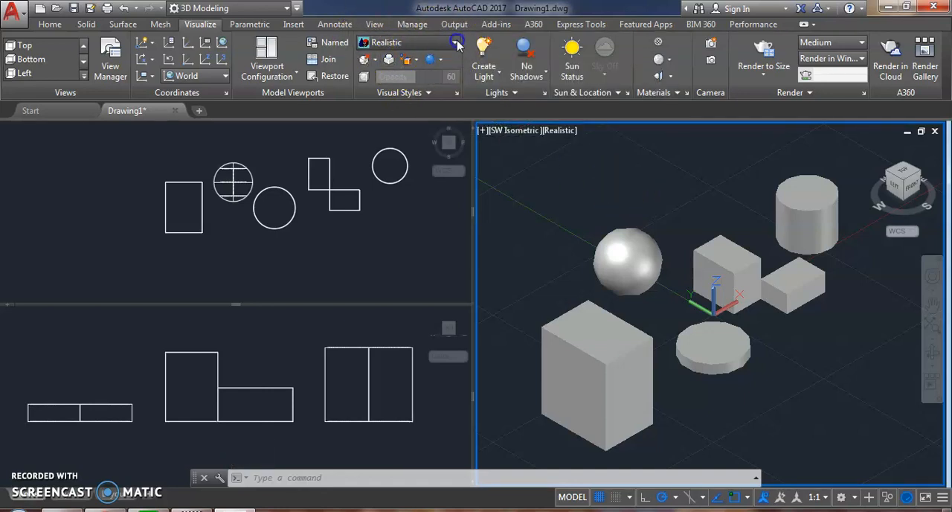
{"action": "left_click", "coordinate": [456, 43]}
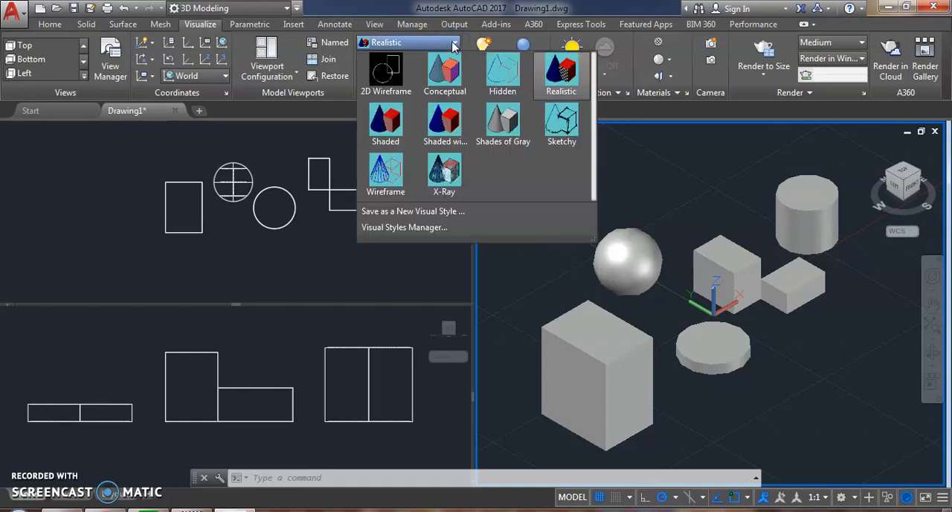
{"action": "left_click", "coordinate": [384, 75]}
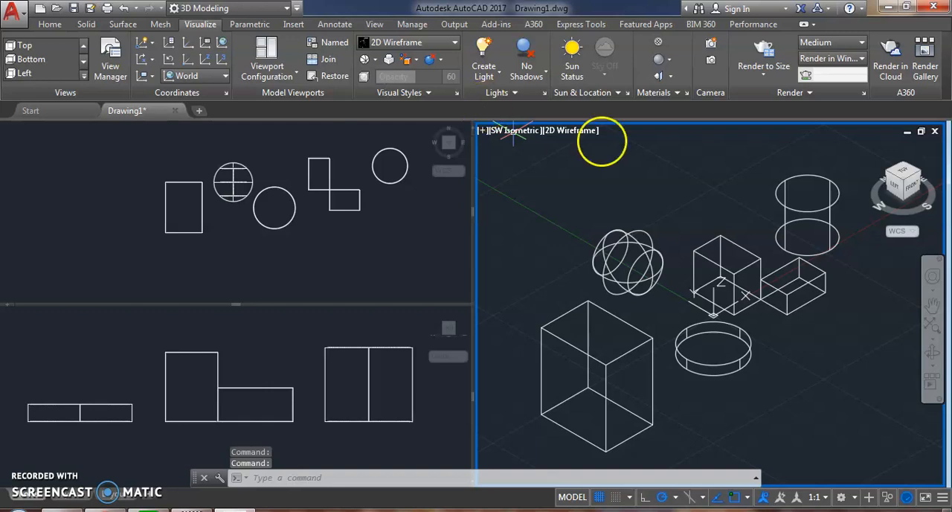
Step: Move the low box by its upper corner beside the taller adjoining box onto that box's upper rear corner, making their tops flush
{"action": "scroll", "coordinate": [811, 288], "scroll_direction": "up", "scroll_amount": 5}
{"action": "left_click", "coordinate": [769, 248]}
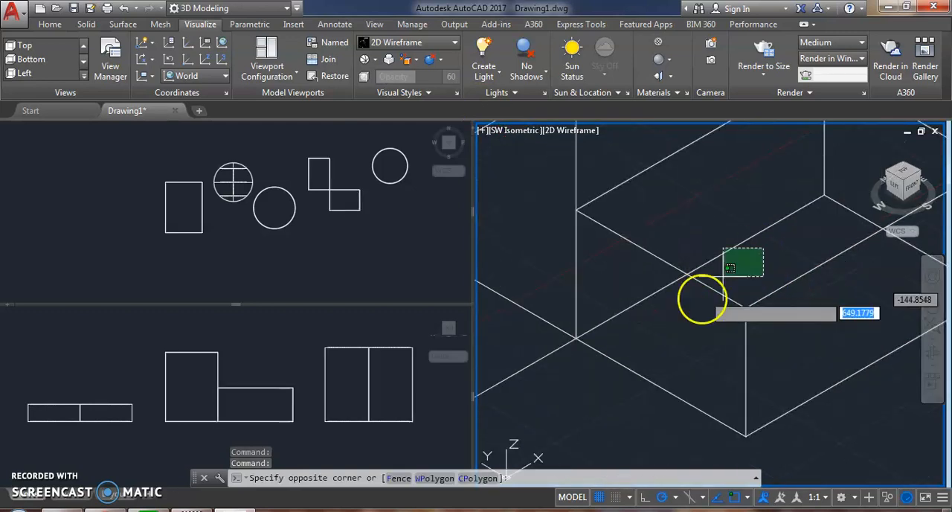
{"action": "left_click", "coordinate": [692, 302]}
{"action": "scroll", "coordinate": [695, 313], "scroll_direction": "down", "scroll_amount": 4}
{"action": "middle_click_drag", "start_coordinate": [707, 340], "coordinate": [709, 337]}
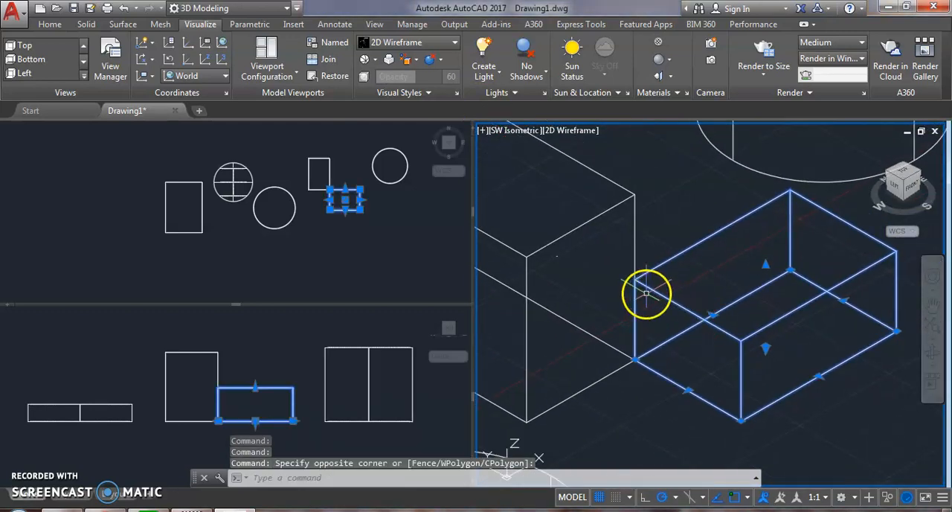
{"action": "key", "text": "Return"}
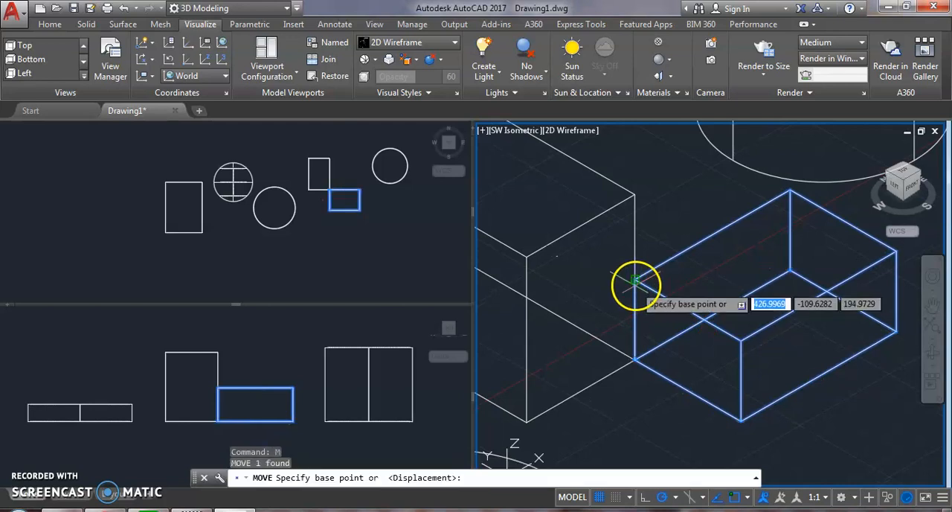
{"action": "left_click", "coordinate": [634, 281]}
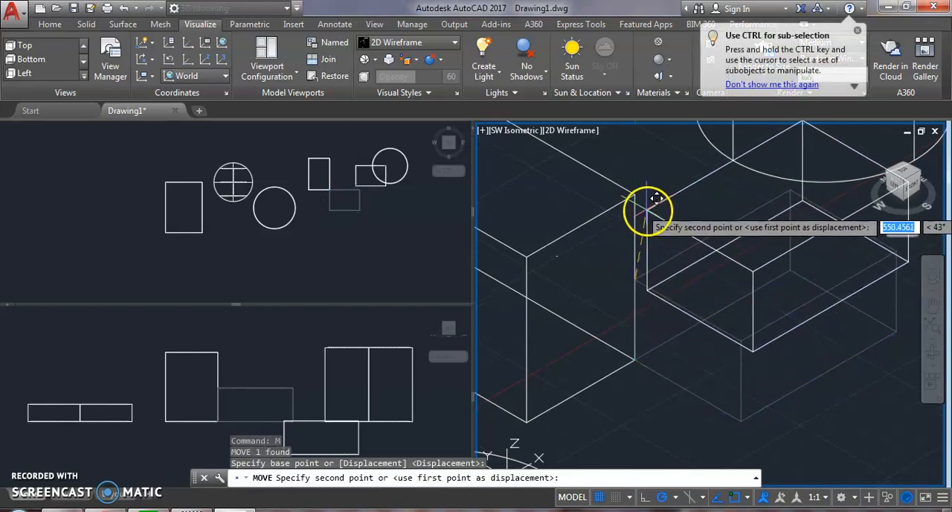
{"action": "scroll", "coordinate": [554, 178], "scroll_direction": "down", "scroll_amount": 2}
{"action": "middle_click_drag", "start_coordinate": [560, 196], "coordinate": [670, 258]}
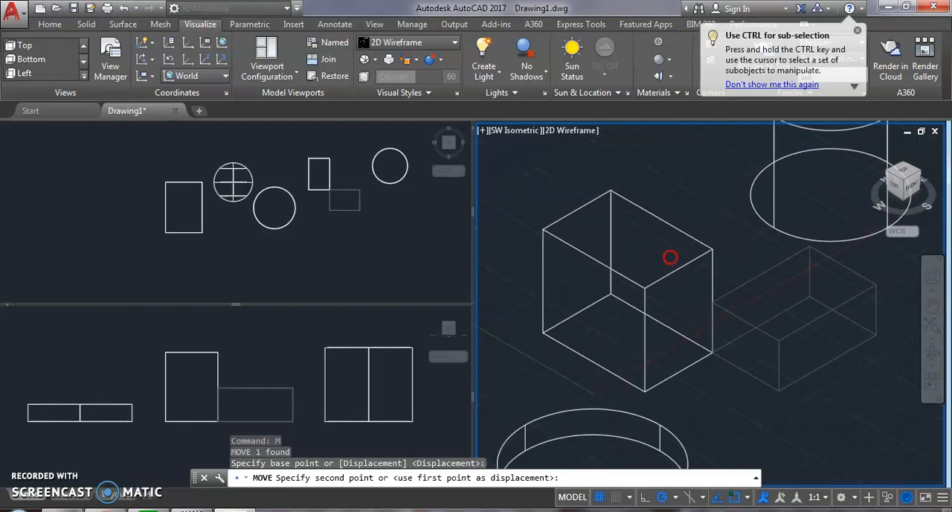
{"action": "left_click", "coordinate": [610, 189]}
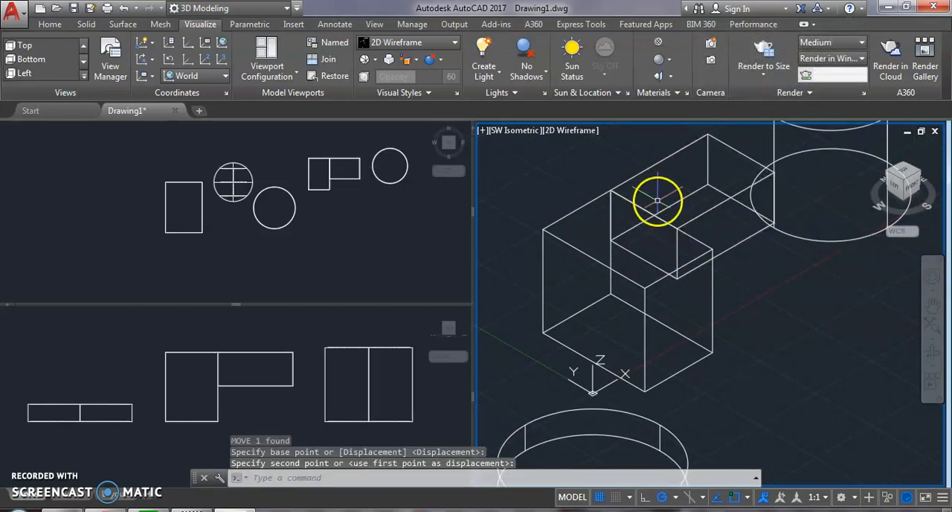
Step: Set the SW Isometric viewport's visual style to Conceptual and inspect the two joined boxes
{"action": "scroll", "coordinate": [661, 198], "scroll_direction": "up", "scroll_amount": 4}
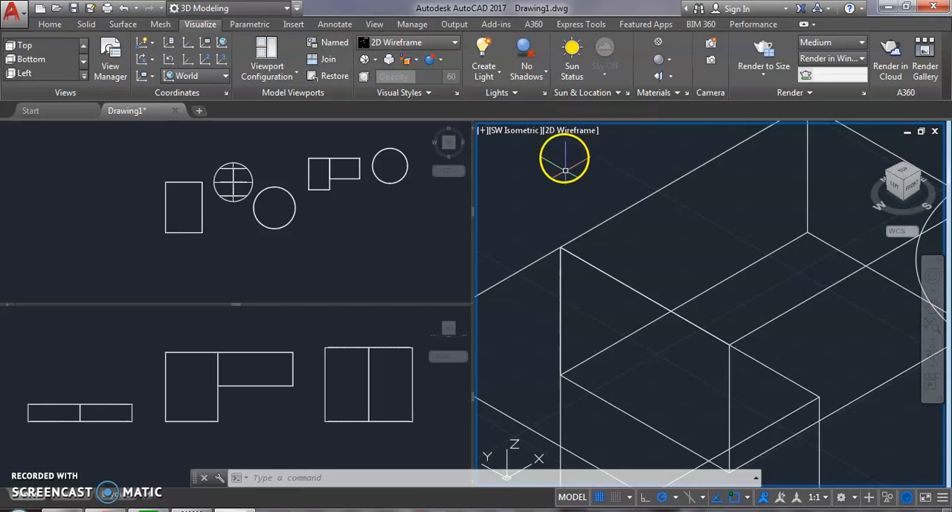
{"action": "scroll", "coordinate": [571, 168], "scroll_direction": "down", "scroll_amount": 4}
{"action": "middle_click_drag", "start_coordinate": [574, 170], "coordinate": [610, 203]}
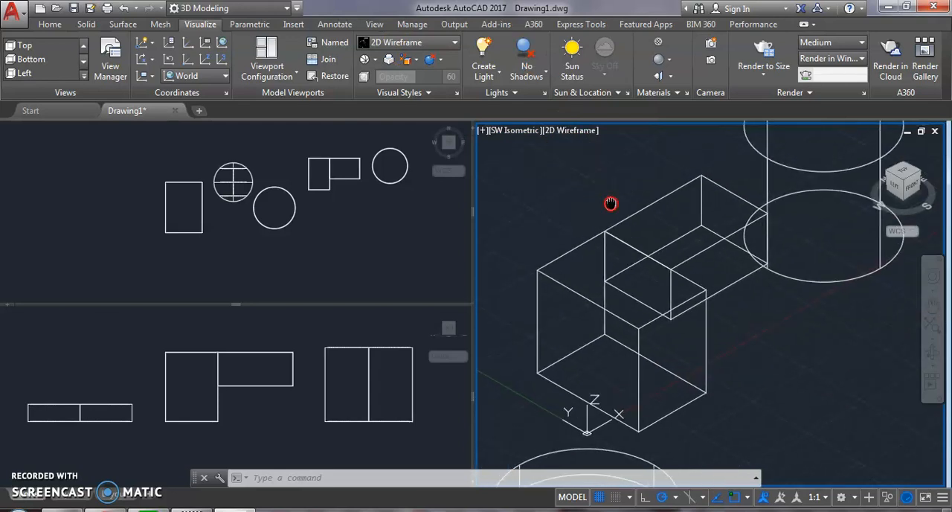
{"action": "left_click", "coordinate": [442, 42]}
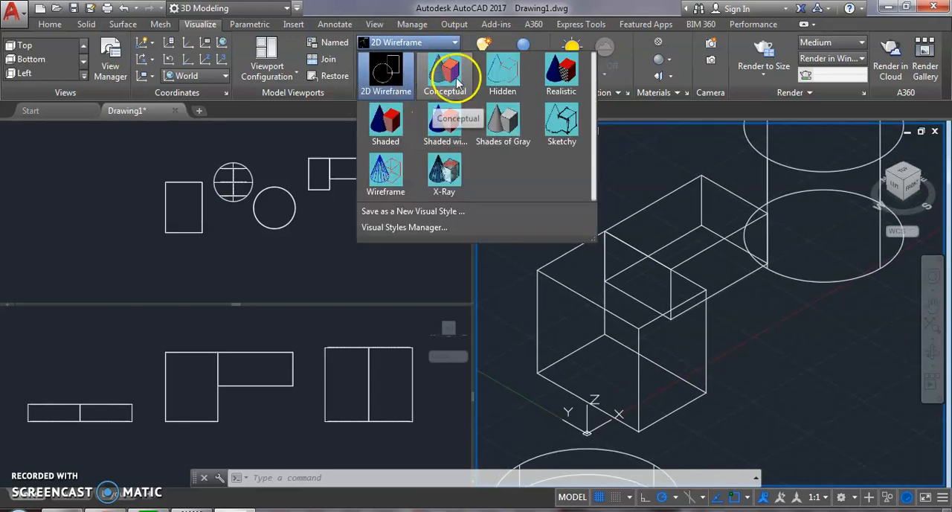
{"action": "left_click", "coordinate": [439, 84]}
{"action": "scroll", "coordinate": [602, 201], "scroll_direction": "down", "scroll_amount": 3}
{"action": "scroll", "coordinate": [606, 209], "scroll_direction": "up", "scroll_amount": 5}
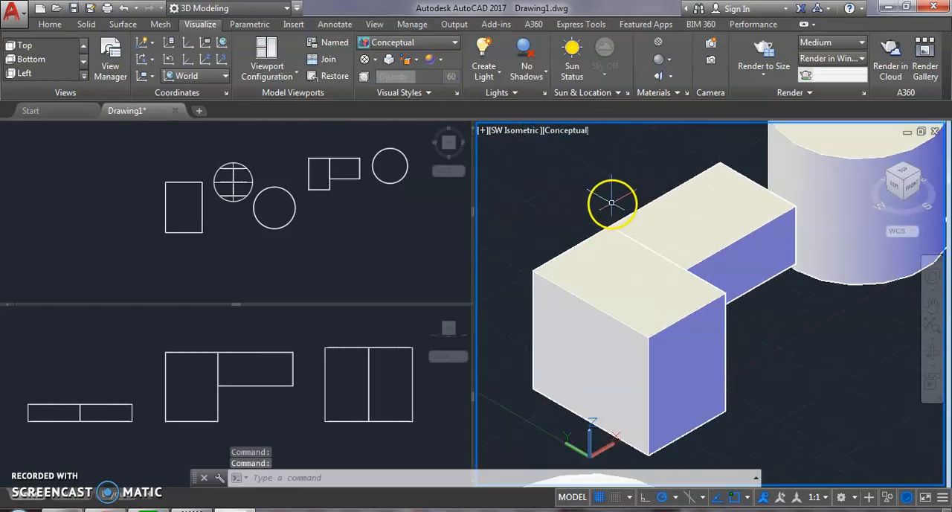
{"action": "scroll", "coordinate": [677, 229], "scroll_direction": "down", "scroll_amount": 5}
{"action": "middle_click_drag", "start_coordinate": [678, 230], "coordinate": [717, 260]}
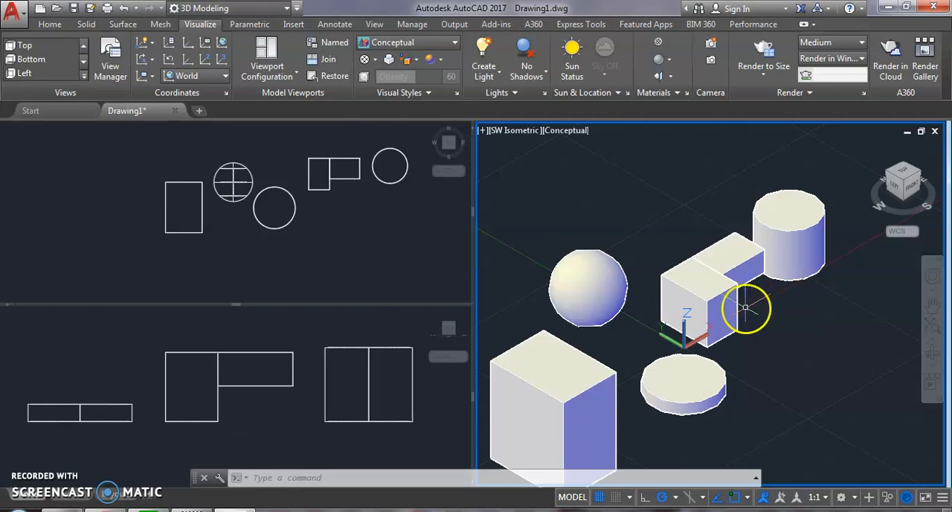
{"action": "scroll", "coordinate": [807, 337], "scroll_direction": "down", "scroll_amount": 2}
{"action": "middle_click_drag", "start_coordinate": [804, 333], "coordinate": [778, 278]}
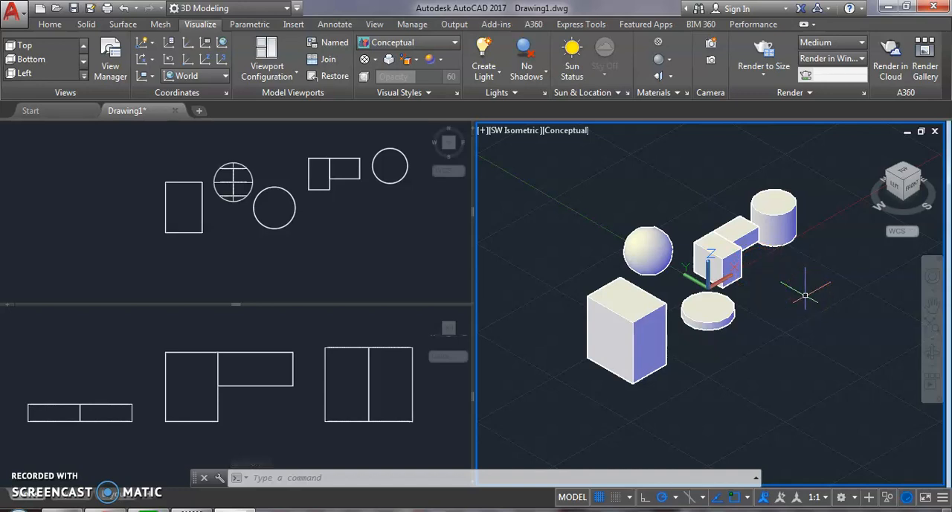
Step: Create a new layer named 1 and assign it the red index color 10
{"action": "left_click", "coordinate": [47, 25]}
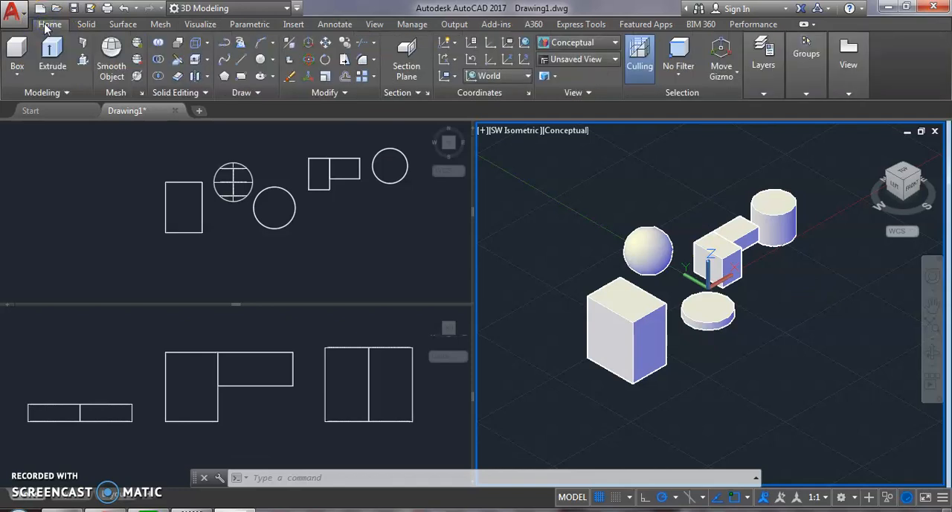
{"action": "left_click", "coordinate": [767, 88]}
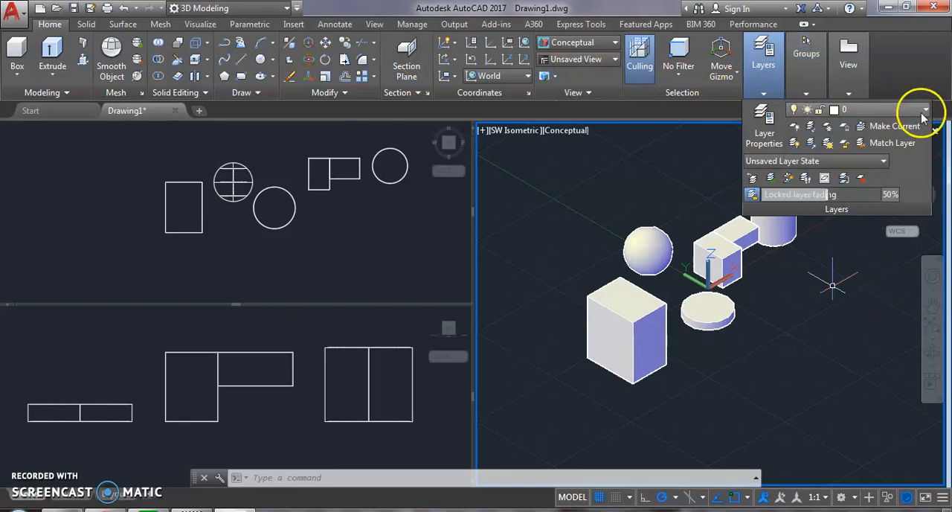
{"action": "left_click", "coordinate": [763, 113]}
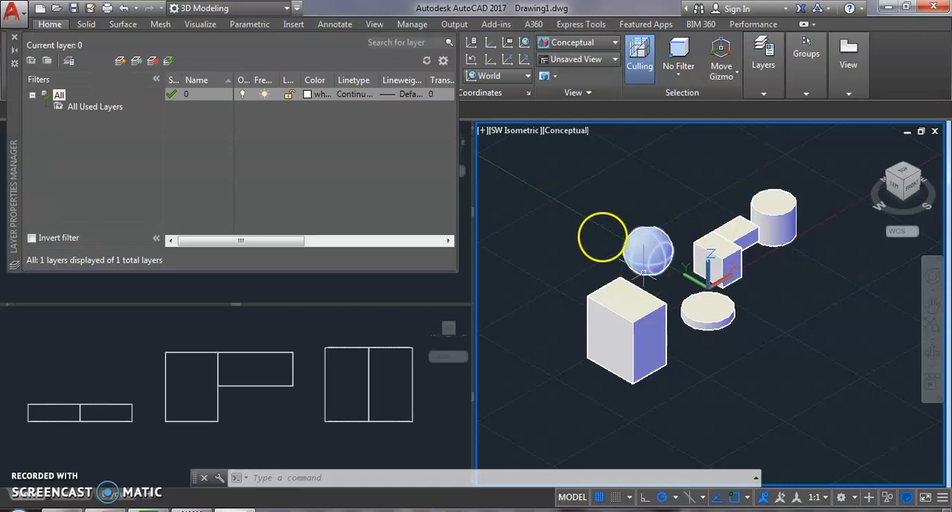
{"action": "left_click", "coordinate": [121, 61]}
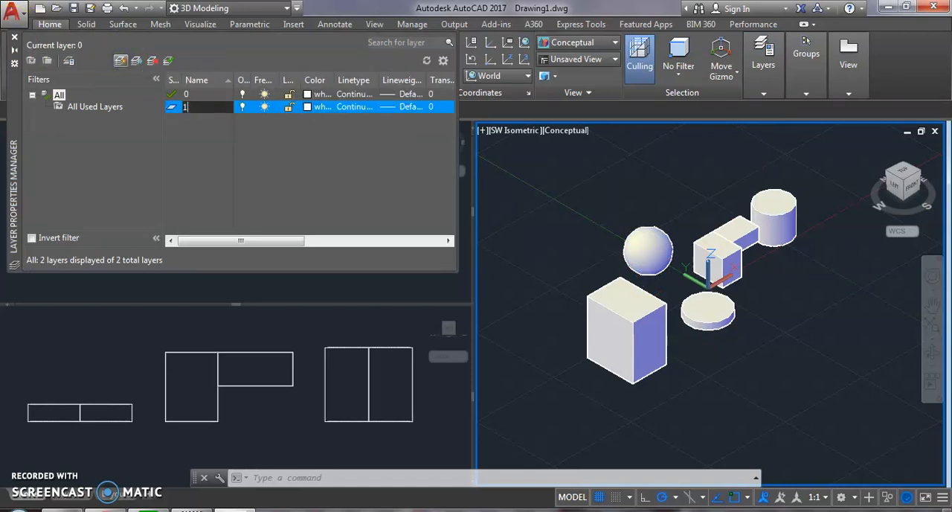
{"action": "left_click", "coordinate": [311, 108]}
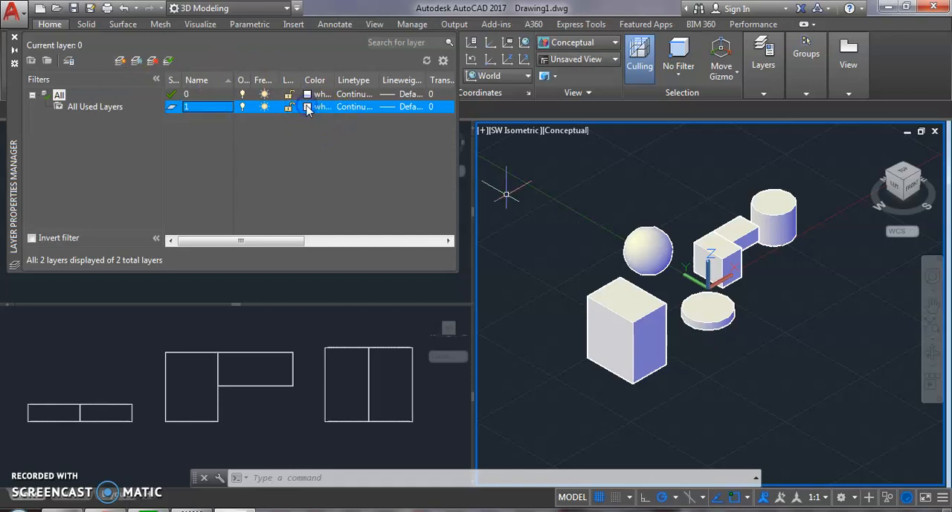
{"action": "left_click", "coordinate": [309, 109]}
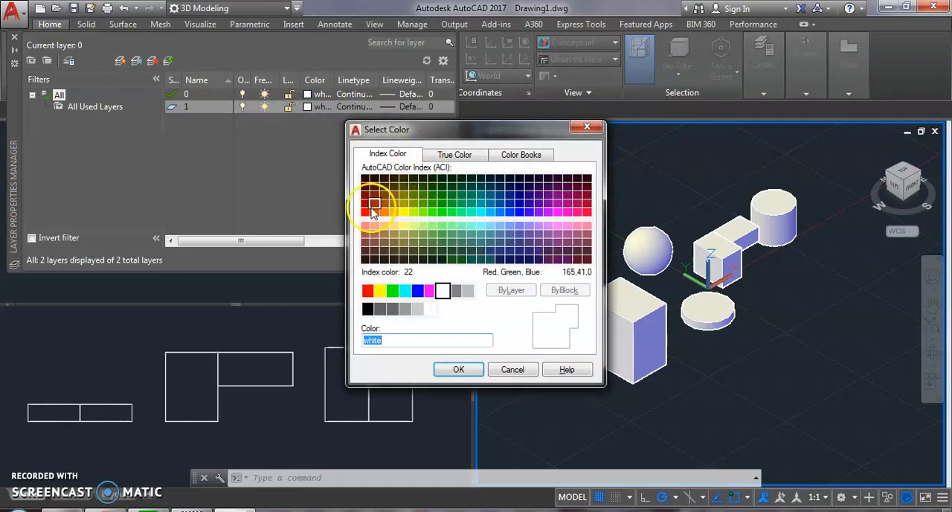
{"action": "left_click", "coordinate": [365, 212]}
{"action": "left_click", "coordinate": [468, 370]}
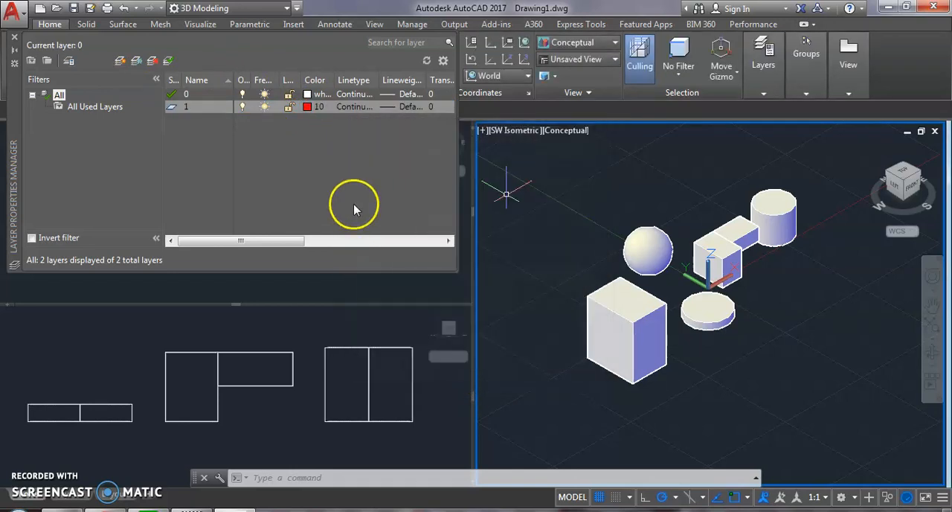
Step: Create another layer named 2 with the yellow index color 50, and close the layer manager
{"action": "left_click", "coordinate": [120, 62]}
{"action": "type", "text": "2"}
{"action": "left_click", "coordinate": [307, 119]}
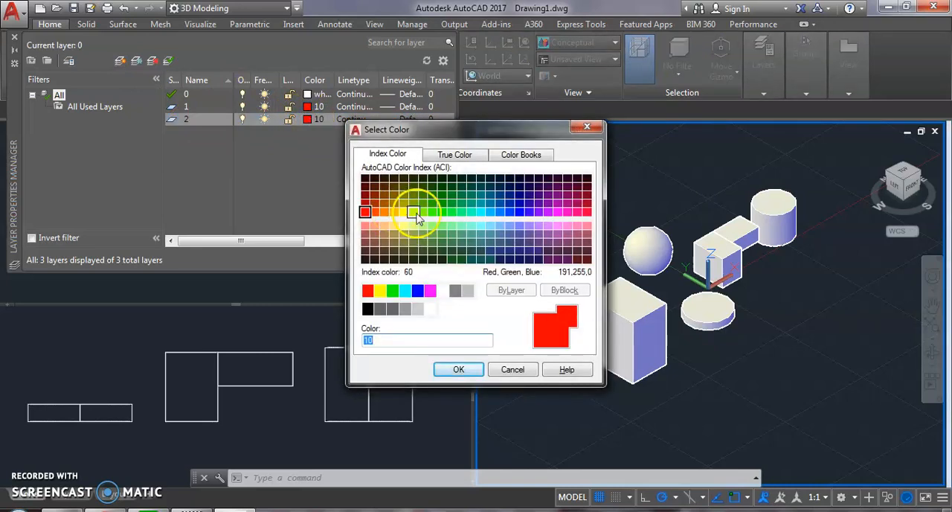
{"action": "left_click", "coordinate": [404, 215]}
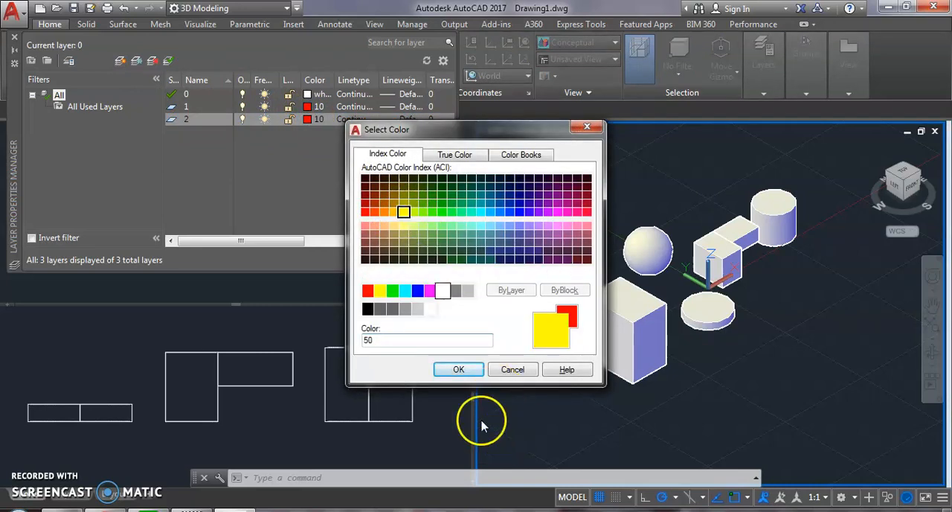
{"action": "left_click", "coordinate": [460, 368]}
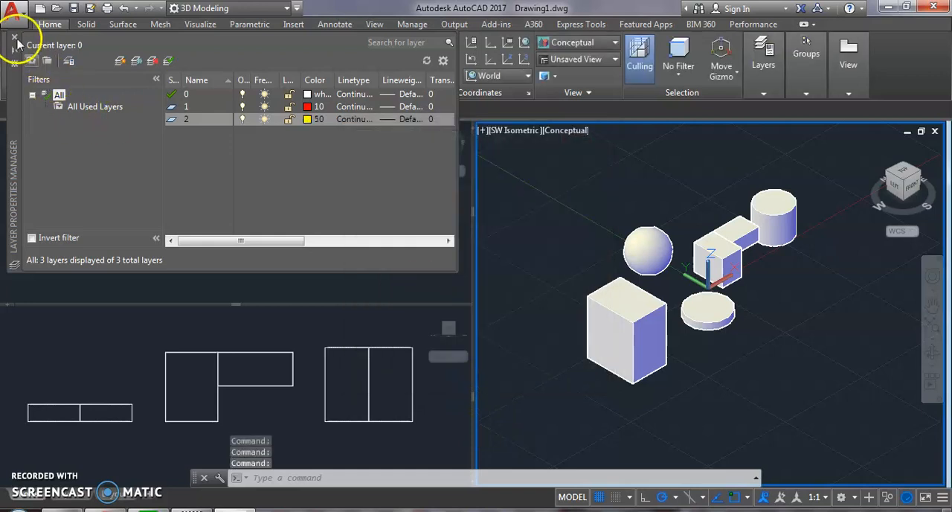
{"action": "left_click", "coordinate": [14, 40]}
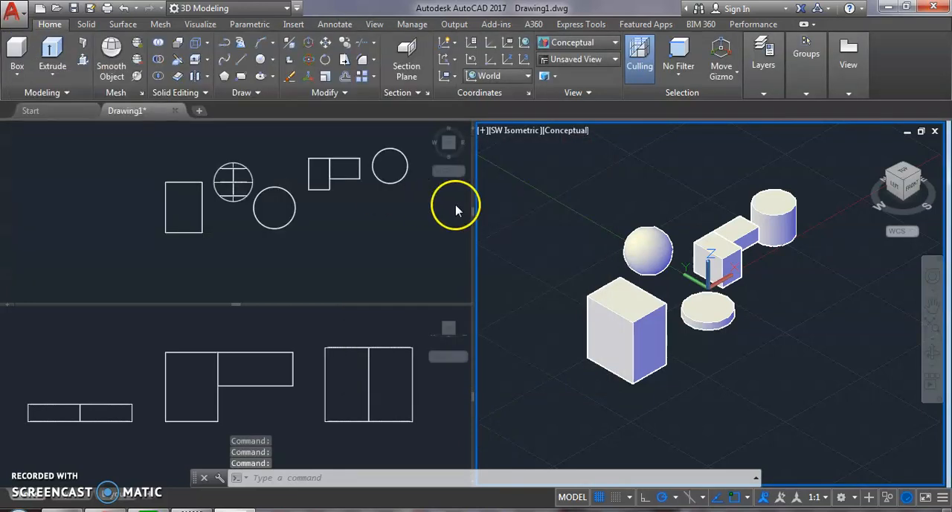
Step: Assign the taller of the two joined boxes to layer 1 and clear the selection
{"action": "left_click", "coordinate": [717, 260]}
{"action": "left_click", "coordinate": [778, 72]}
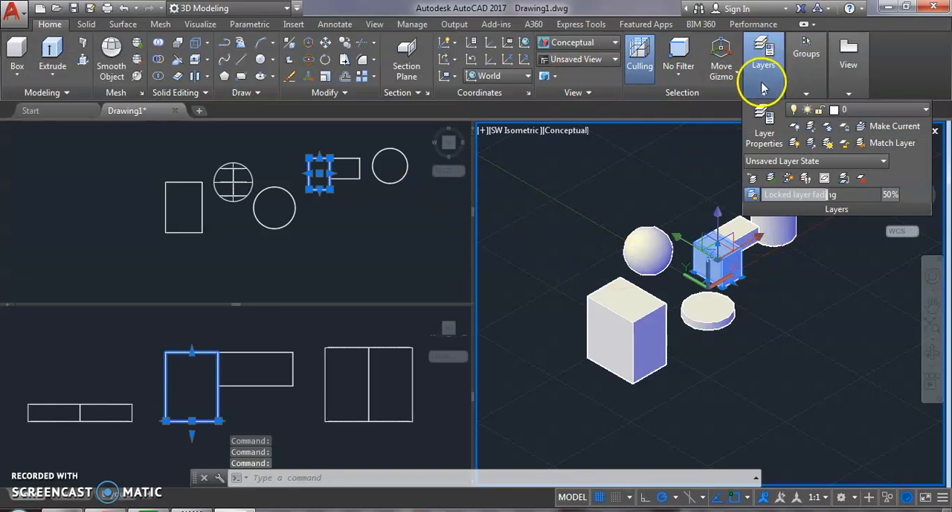
{"action": "left_click", "coordinate": [876, 111]}
{"action": "left_click", "coordinate": [854, 143]}
{"action": "key", "text": "Escape"}
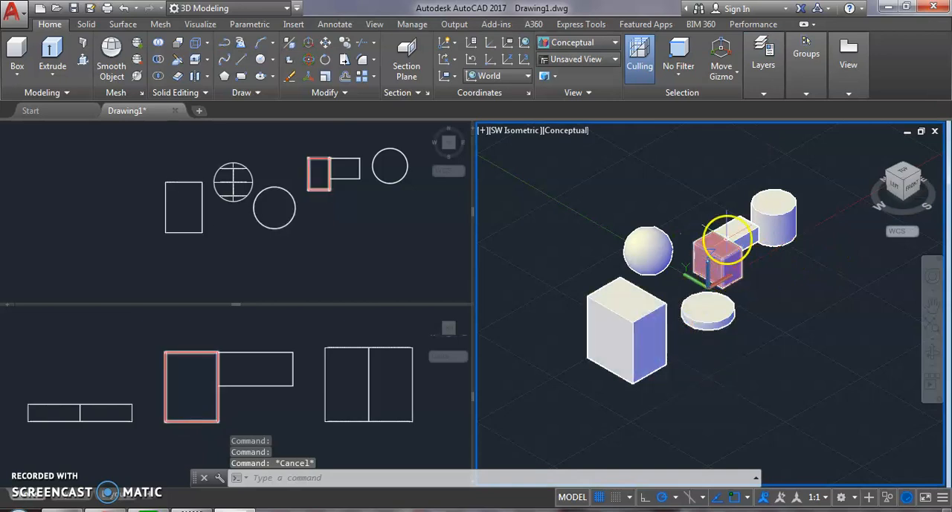
Step: Examine the layer 1 box among the other solids in the SW Isometric viewport
{"action": "scroll", "coordinate": [736, 235], "scroll_direction": "up", "scroll_amount": 5}
{"action": "scroll", "coordinate": [816, 275], "scroll_direction": "down", "scroll_amount": 3}
{"action": "middle_click_drag", "start_coordinate": [817, 278], "coordinate": [807, 250]}
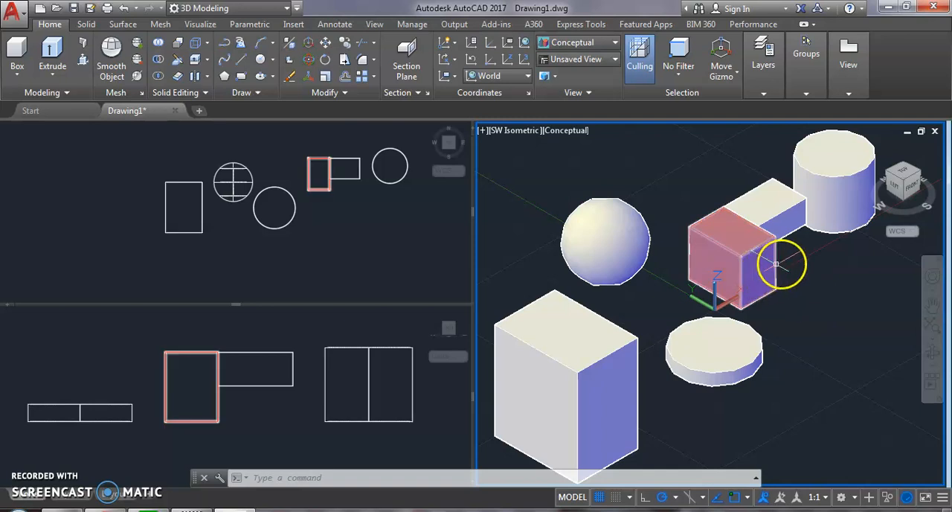
{"action": "scroll", "coordinate": [789, 264], "scroll_direction": "down", "scroll_amount": 5}
{"action": "scroll", "coordinate": [733, 287], "scroll_direction": "up", "scroll_amount": 2}
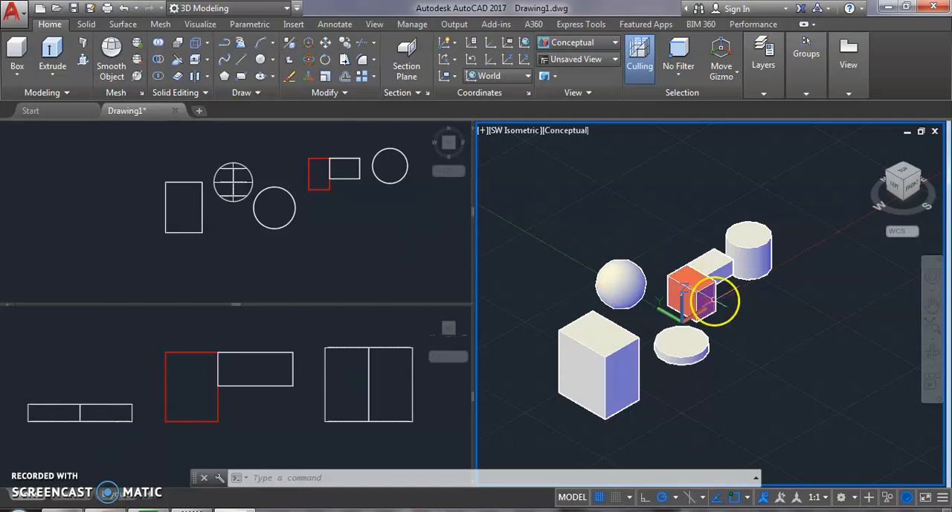
{"action": "middle_click_drag", "start_coordinate": [695, 283], "coordinate": [706, 230]}
{"action": "key", "text": "Escape"}
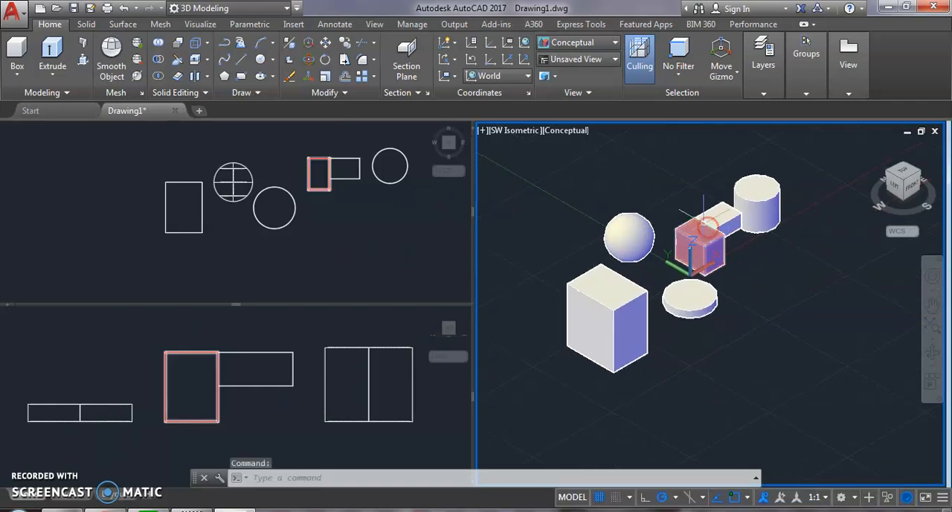
Step: Create a cone solid with a base radius of about 294 in open space in front of the upright cylinder in the SW Isometric viewport
{"action": "middle_click_drag", "start_coordinate": [624, 321], "coordinate": [580, 318]}
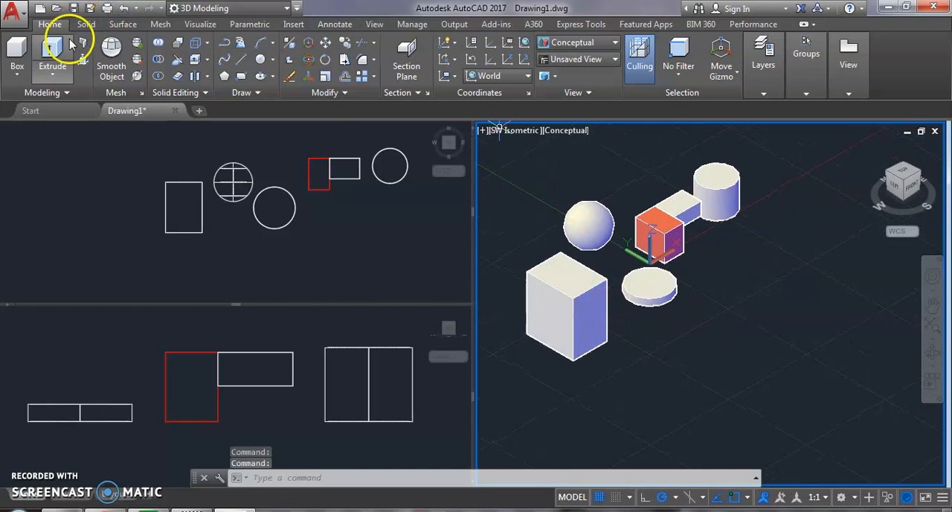
{"action": "left_click", "coordinate": [87, 25]}
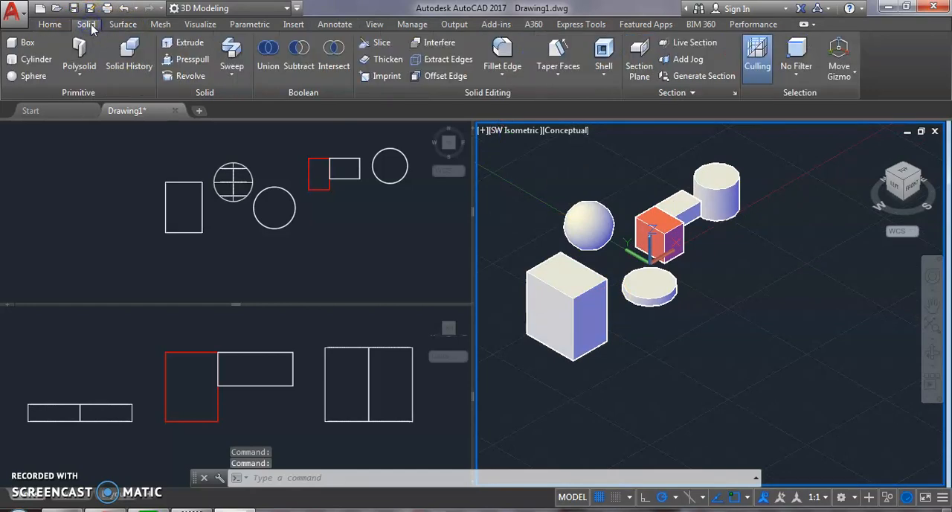
{"action": "left_click", "coordinate": [52, 26]}
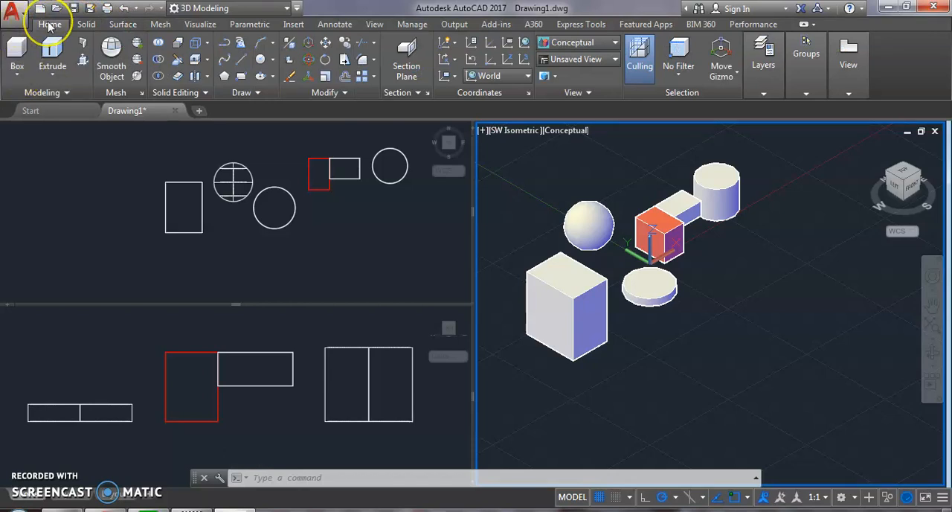
{"action": "left_click", "coordinate": [16, 75]}
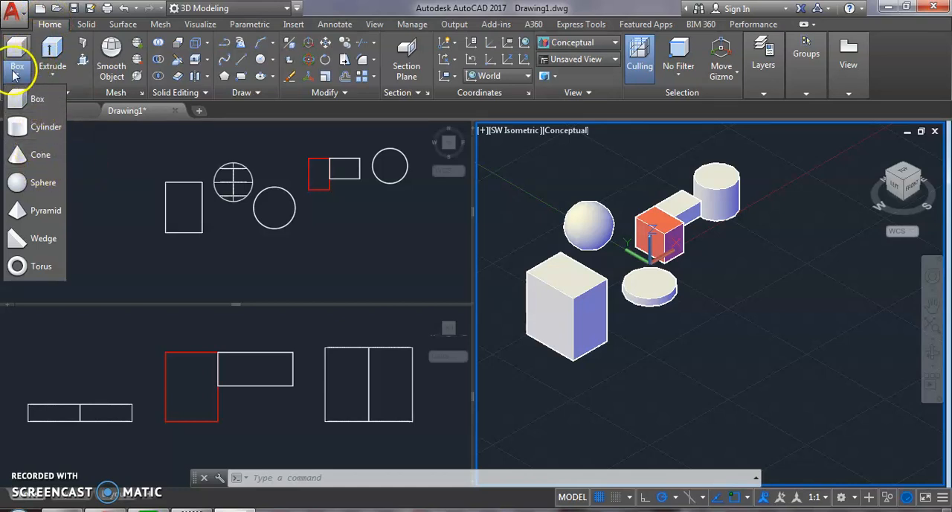
{"action": "left_click", "coordinate": [35, 155]}
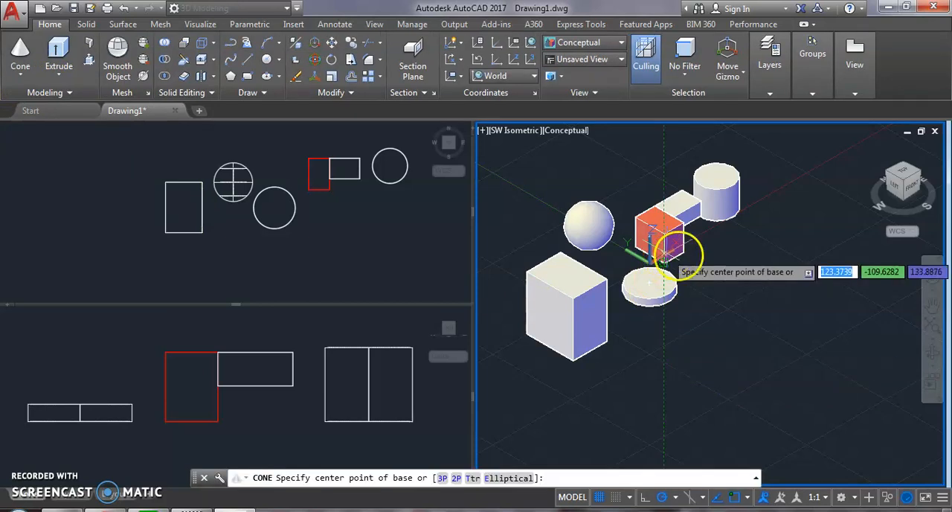
{"action": "left_click", "coordinate": [738, 270]}
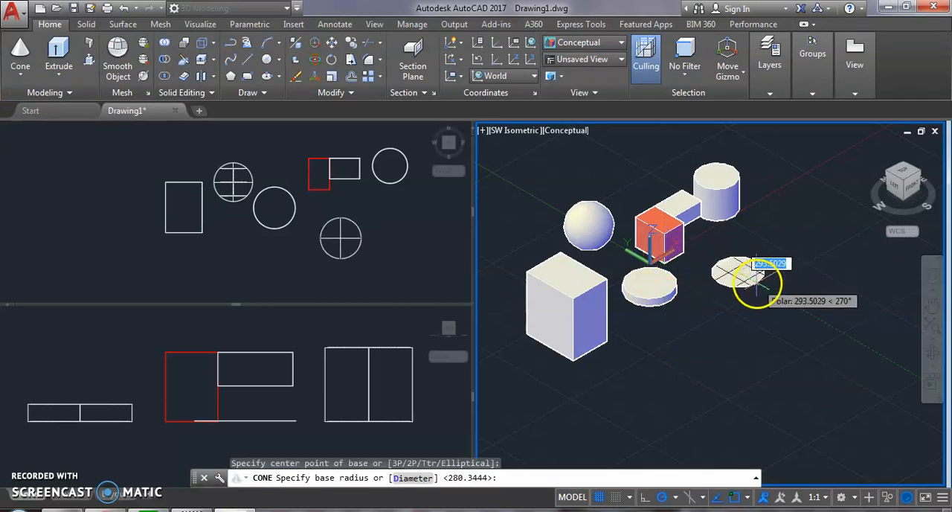
{"action": "left_click", "coordinate": [756, 282]}
{"action": "left_click", "coordinate": [755, 259]}
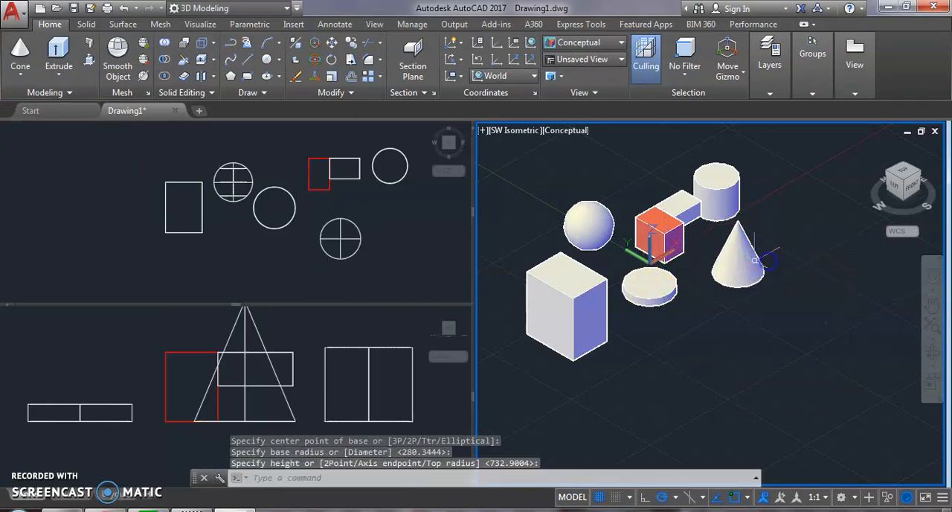
Step: Assign the cone to the yellow layer 2 and clear the selection
{"action": "left_click", "coordinate": [744, 257]}
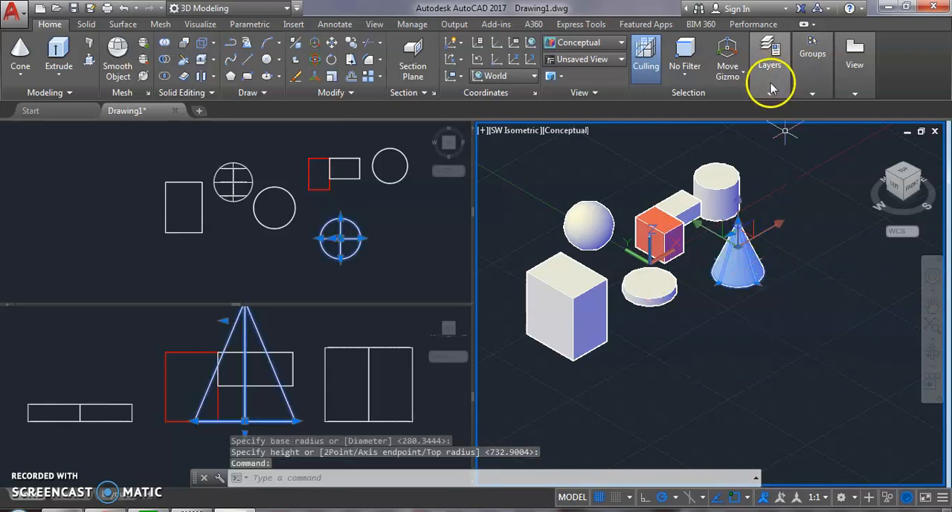
{"action": "left_click", "coordinate": [770, 88]}
{"action": "left_click", "coordinate": [865, 110]}
{"action": "left_click", "coordinate": [856, 160]}
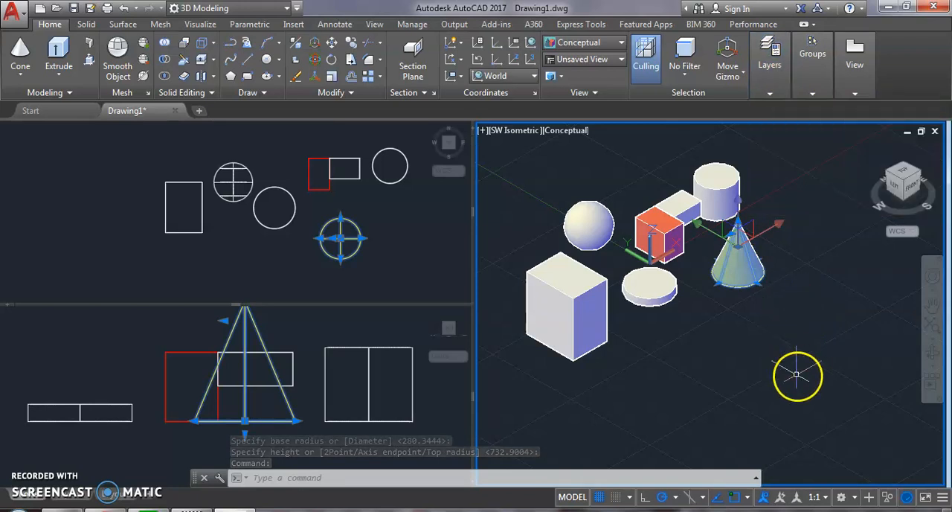
{"action": "key", "text": "Escape"}
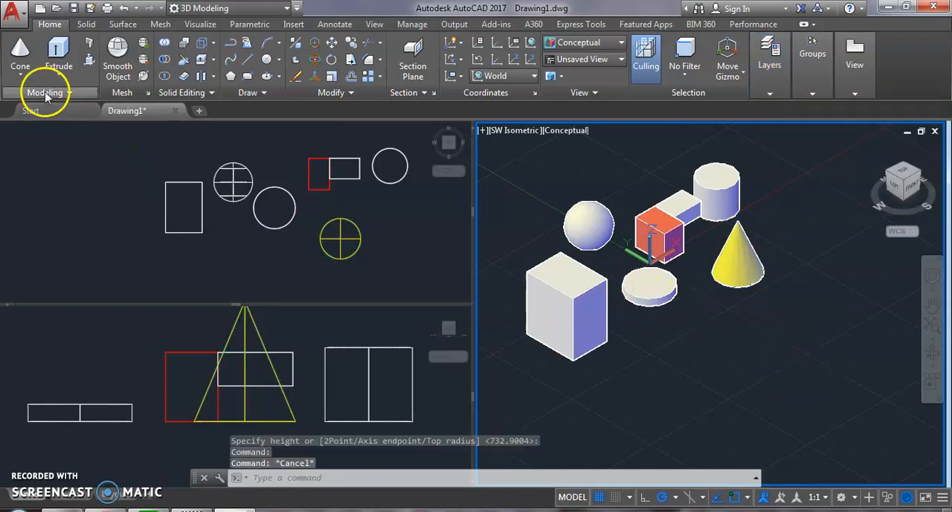
{"action": "left_click", "coordinate": [19, 72]}
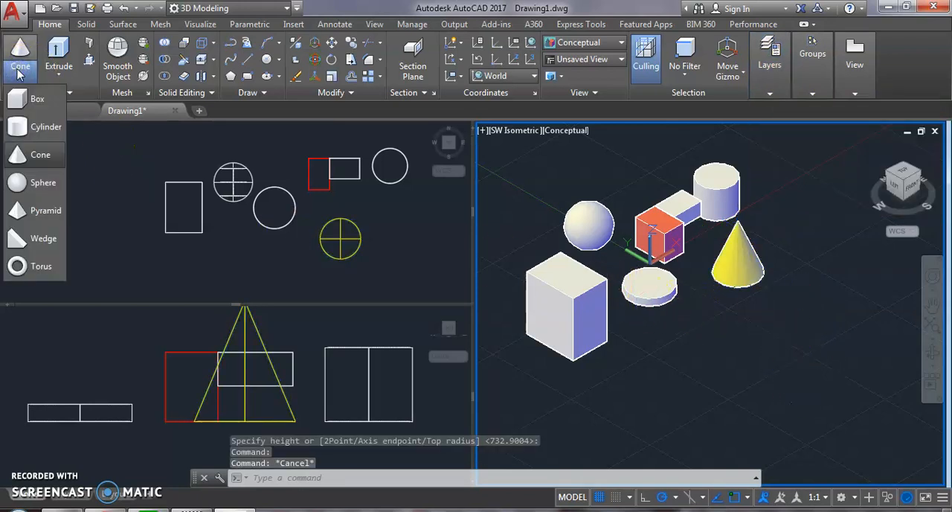
{"action": "left_click", "coordinate": [20, 56]}
{"action": "left_click", "coordinate": [32, 98]}
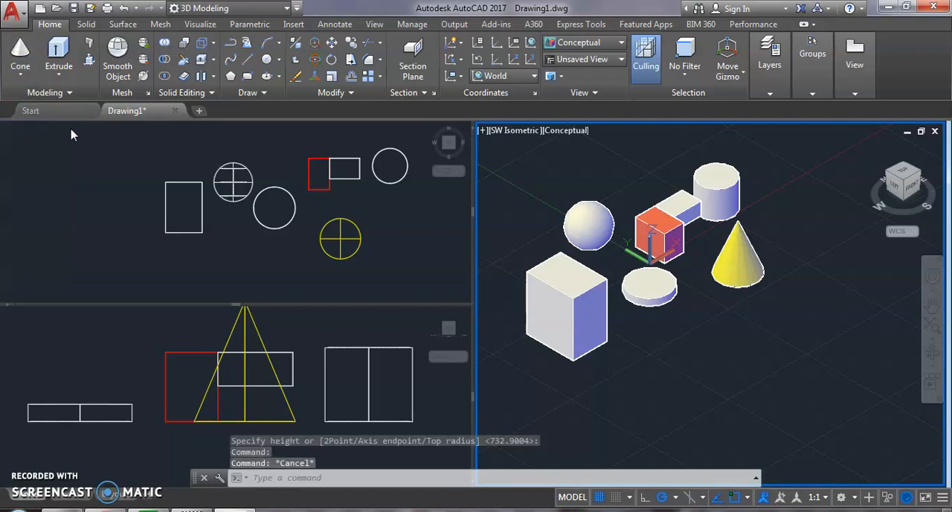
{"action": "left_click", "coordinate": [90, 250]}
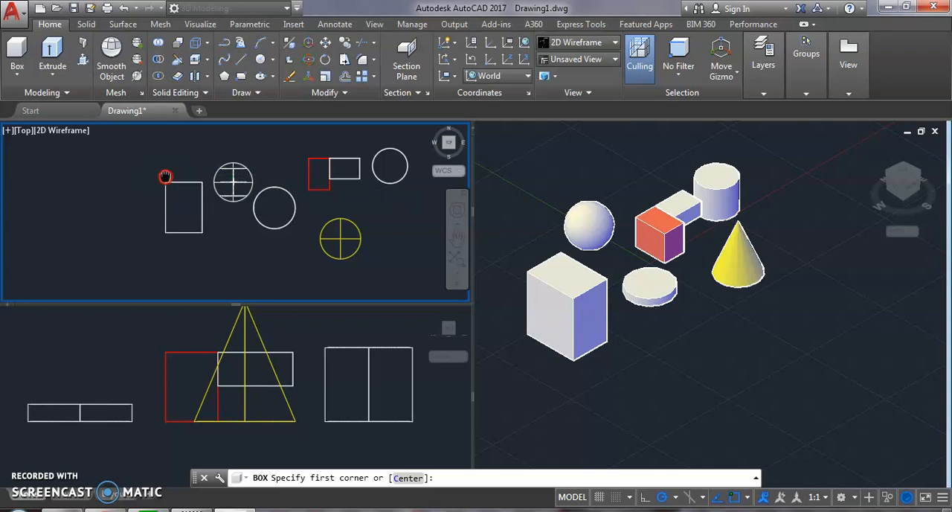
{"action": "middle_click_drag", "start_coordinate": [166, 172], "coordinate": [154, 206]}
{"action": "middle_click_drag", "start_coordinate": [223, 208], "coordinate": [225, 155]}
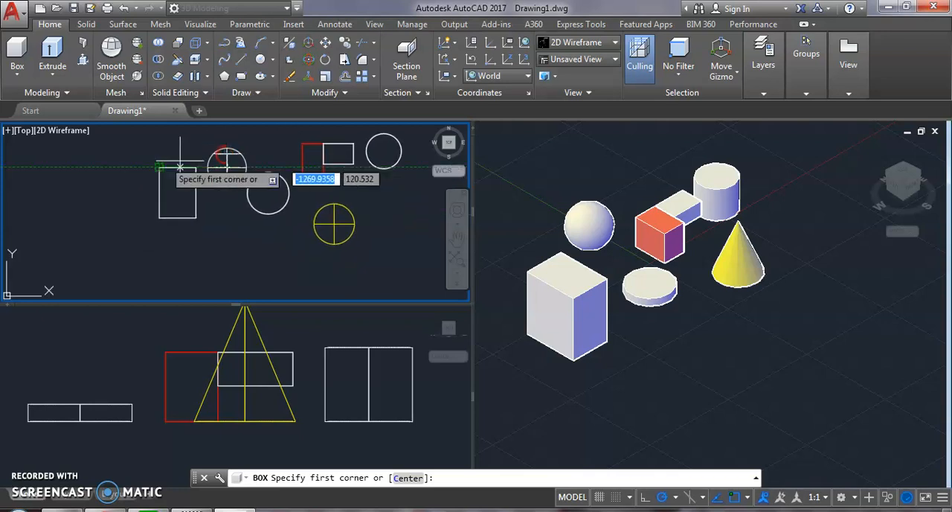
Step: Draw a closed triangular polyline beside the large box in the Top viewport, finishing it with the Close option
{"action": "left_click", "coordinate": [227, 49]}
{"action": "middle_click_drag", "start_coordinate": [76, 234], "coordinate": [176, 191]}
{"action": "scroll", "coordinate": [220, 199], "scroll_direction": "up", "scroll_amount": 2}
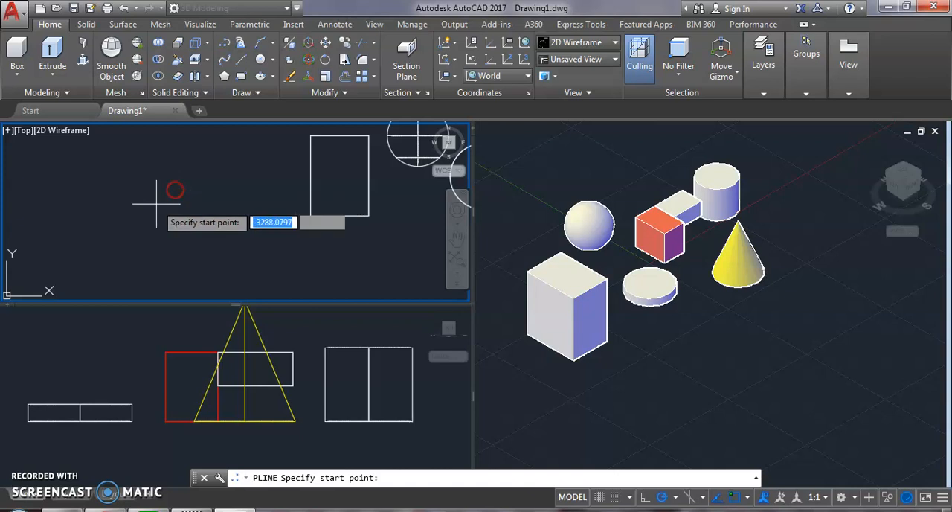
{"action": "left_click", "coordinate": [136, 185]}
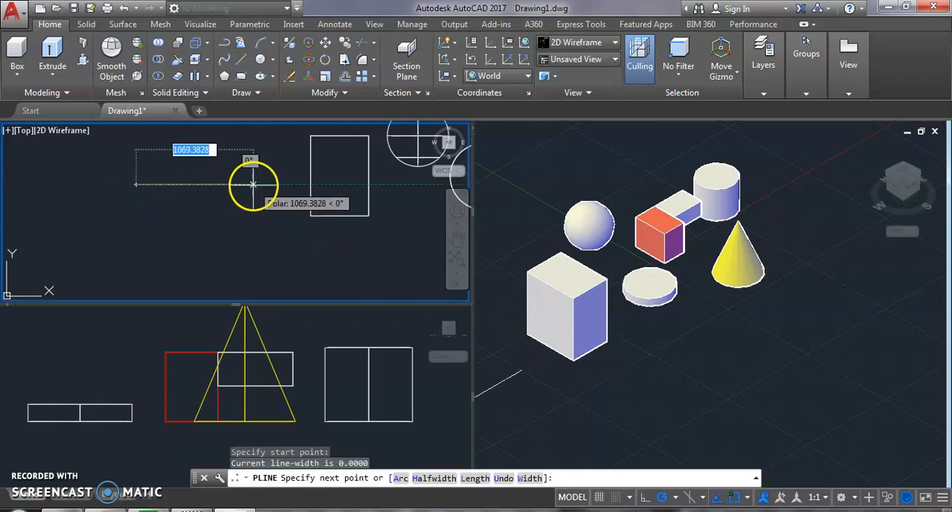
{"action": "left_click", "coordinate": [225, 184]}
{"action": "left_click", "coordinate": [240, 243]}
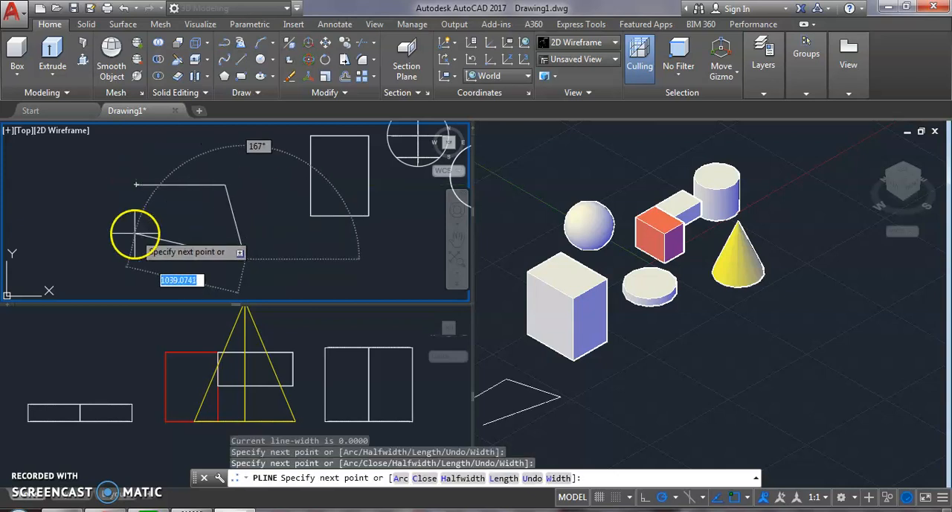
{"action": "type", "text": "c"}
{"action": "key", "text": "Return"}
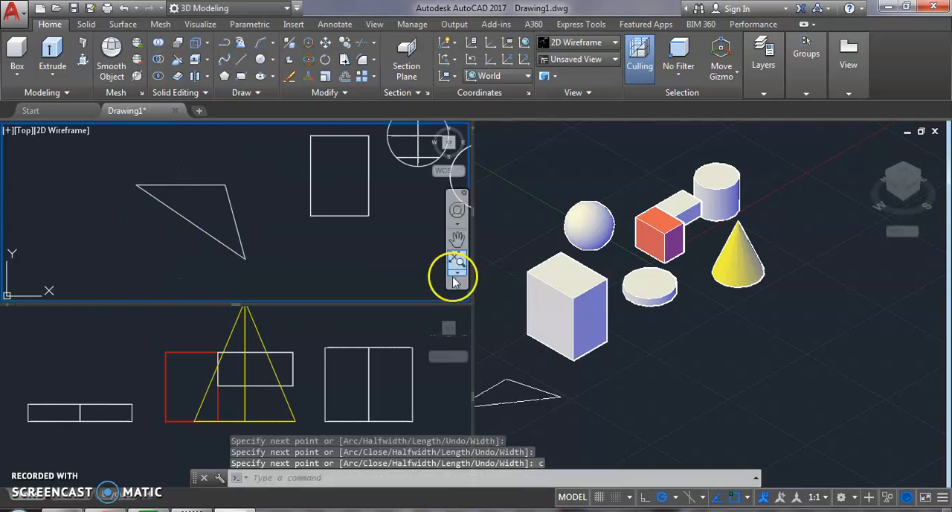
Step: Extrude the closed polyline triangle upward by about 809 in the SW Isometric viewport
{"action": "left_click", "coordinate": [597, 383]}
{"action": "middle_click_drag", "start_coordinate": [597, 384], "coordinate": [733, 336]}
{"action": "scroll", "coordinate": [664, 343], "scroll_direction": "up", "scroll_amount": 2}
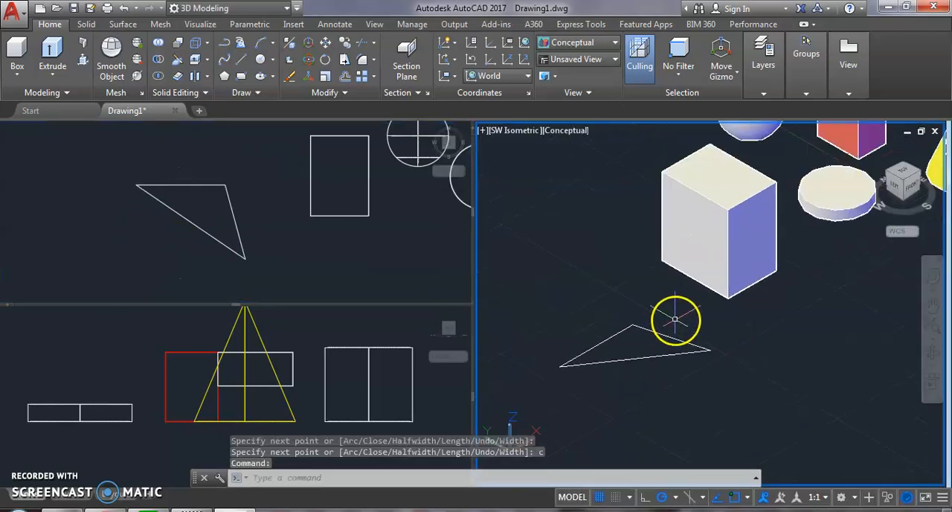
{"action": "left_click", "coordinate": [675, 319]}
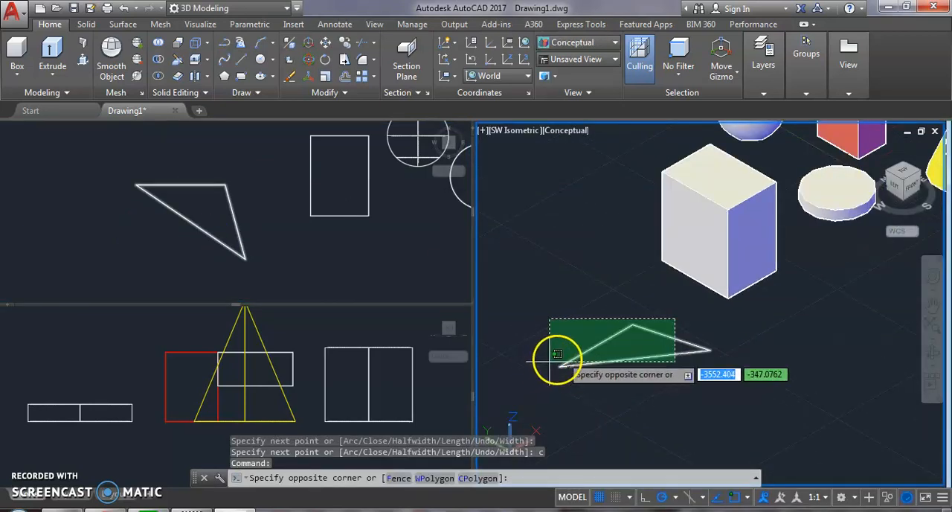
{"action": "left_click", "coordinate": [627, 298]}
{"action": "left_click", "coordinate": [596, 336]}
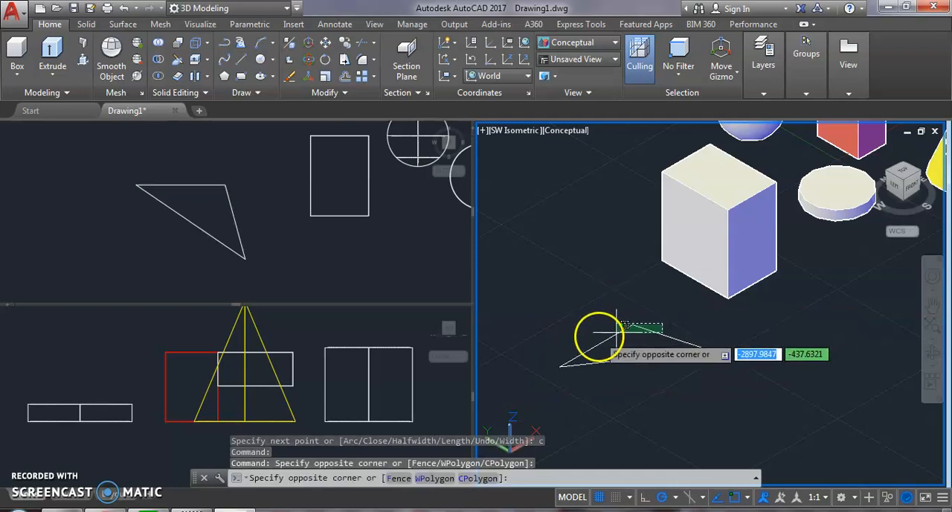
{"action": "left_click", "coordinate": [598, 336]}
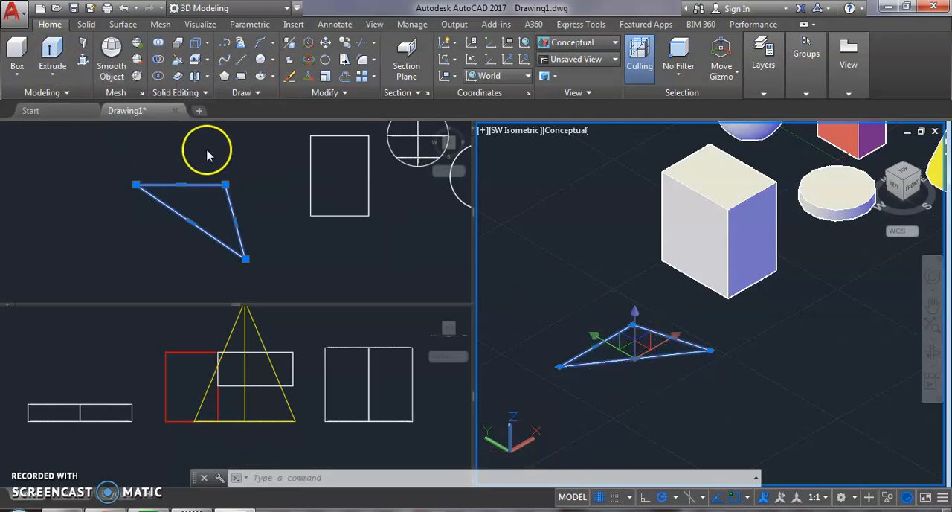
{"action": "left_click", "coordinate": [53, 48]}
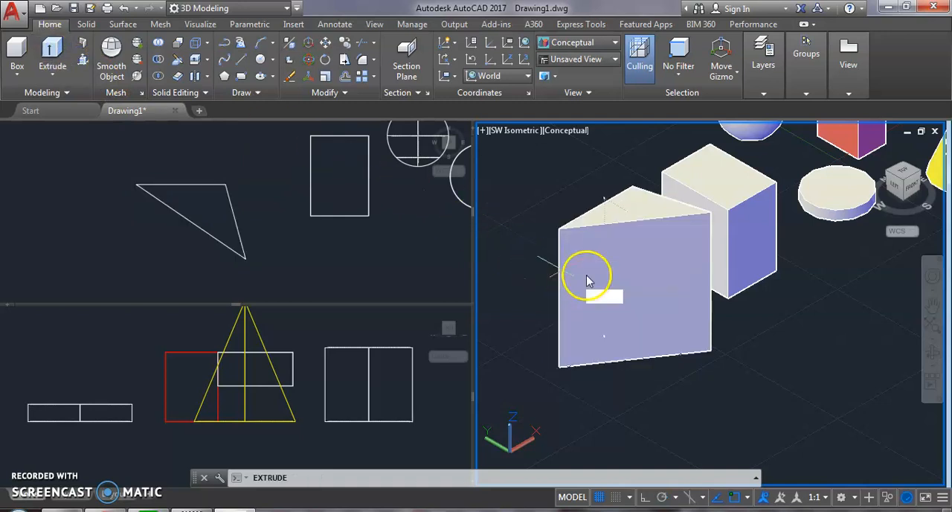
{"action": "left_click", "coordinate": [557, 264]}
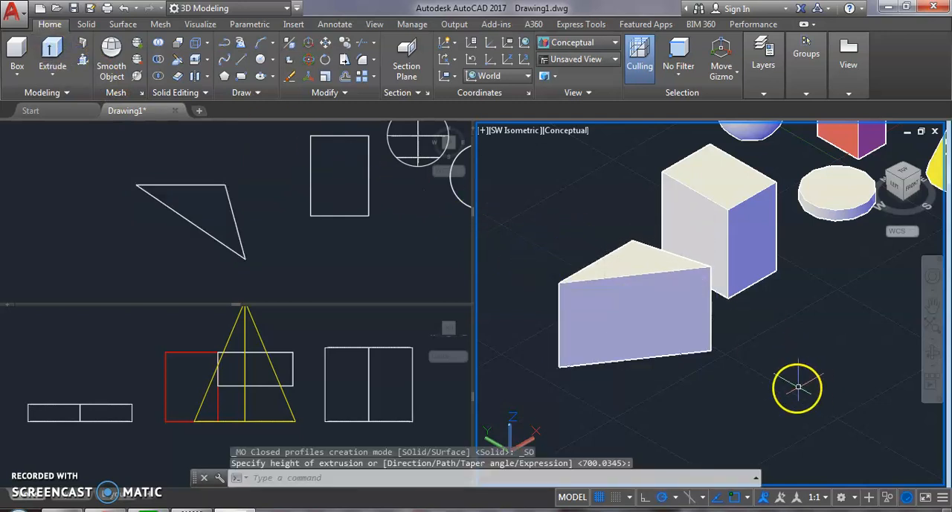
Step: Draw a smaller triangle from three separate lines beside the polyline triangle in the Top viewport, ending at its start point
{"action": "left_click", "coordinate": [224, 45]}
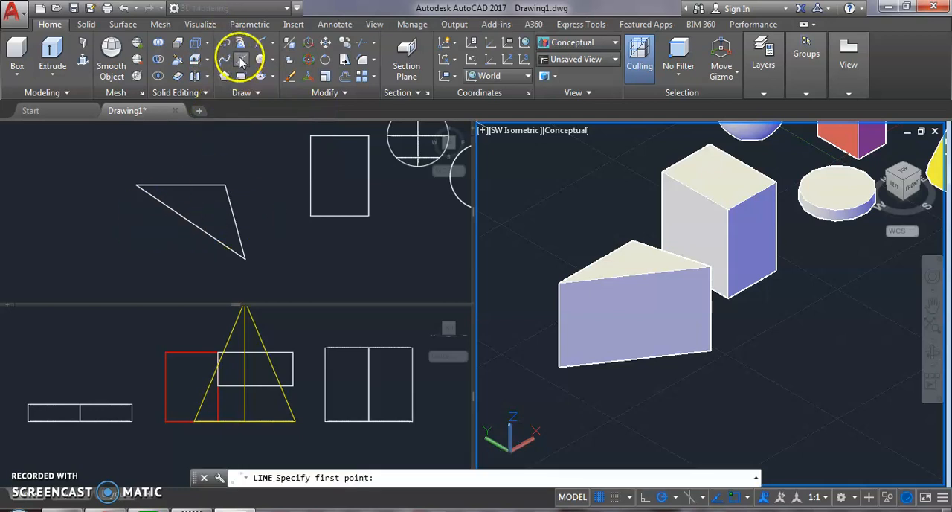
{"action": "left_click", "coordinate": [241, 61]}
{"action": "left_click", "coordinate": [46, 221]}
{"action": "left_click", "coordinate": [39, 218]}
{"action": "left_click", "coordinate": [130, 226]}
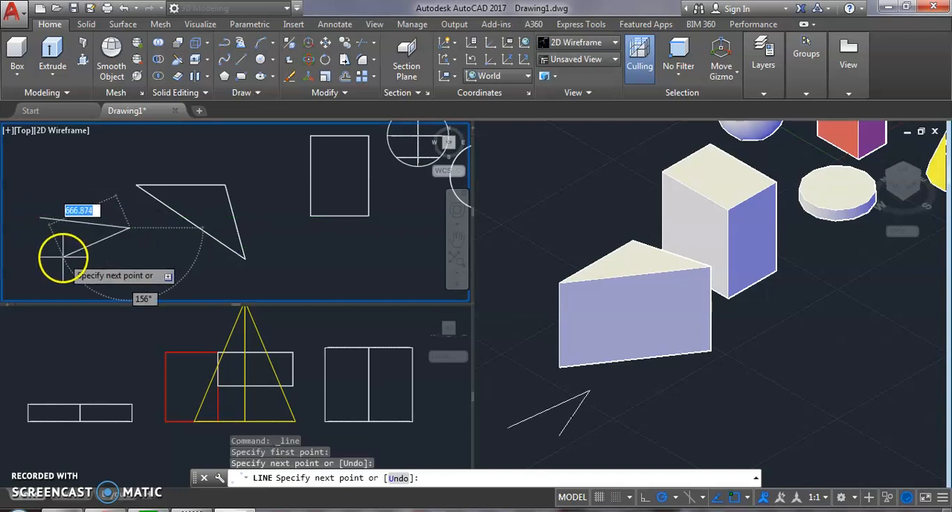
{"action": "left_click", "coordinate": [66, 257]}
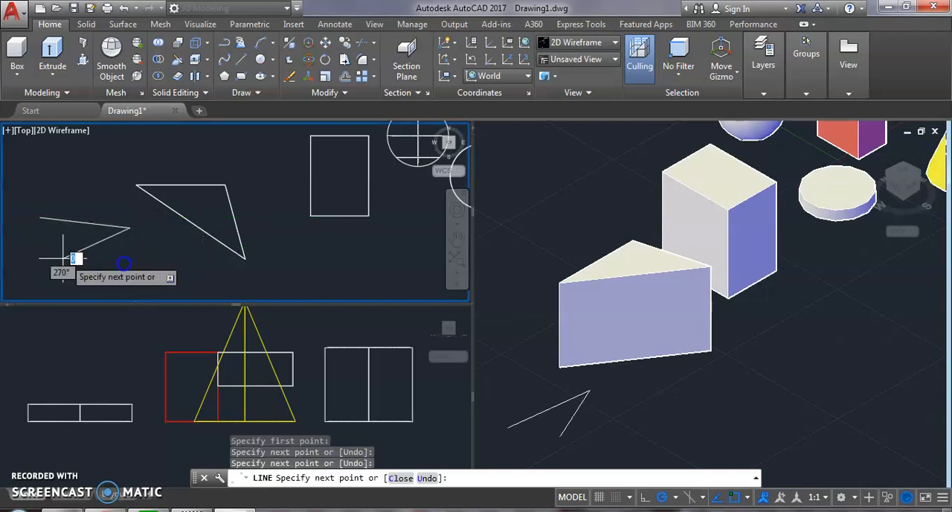
{"action": "left_click", "coordinate": [39, 218]}
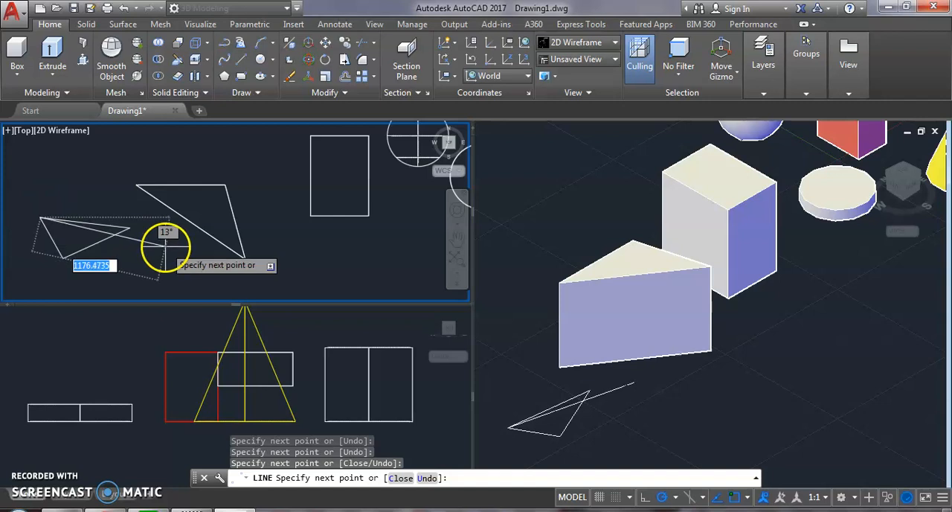
{"action": "key", "text": "Return"}
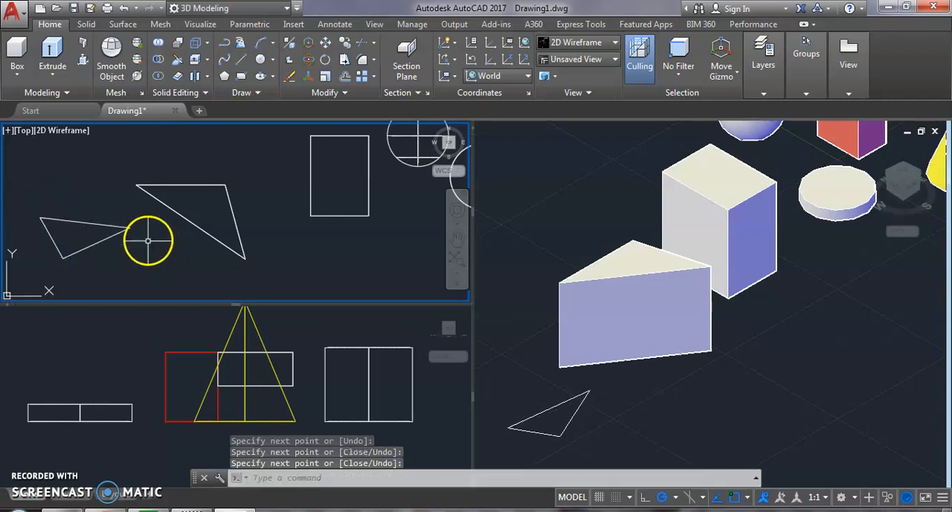
Step: Extrude the three lines of the smaller triangle together by about 712 in the SW Isometric viewport
{"action": "left_click", "coordinate": [574, 411]}
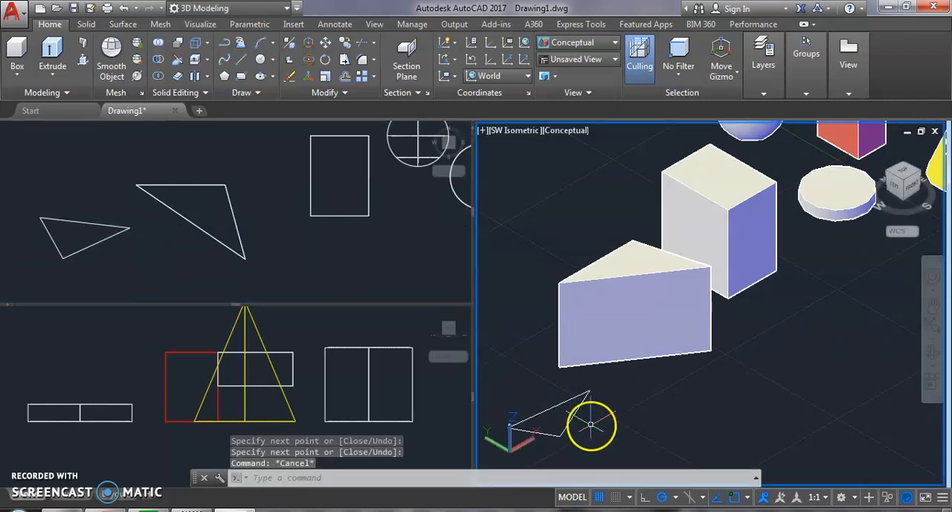
{"action": "middle_click_drag", "start_coordinate": [590, 424], "coordinate": [660, 379]}
{"action": "left_click", "coordinate": [666, 394]}
{"action": "left_click", "coordinate": [570, 355]}
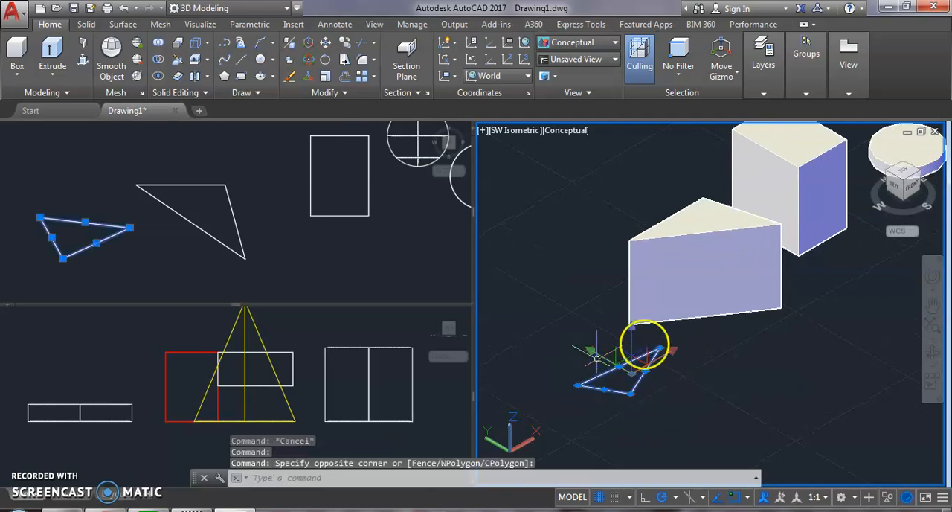
{"action": "left_click", "coordinate": [52, 53]}
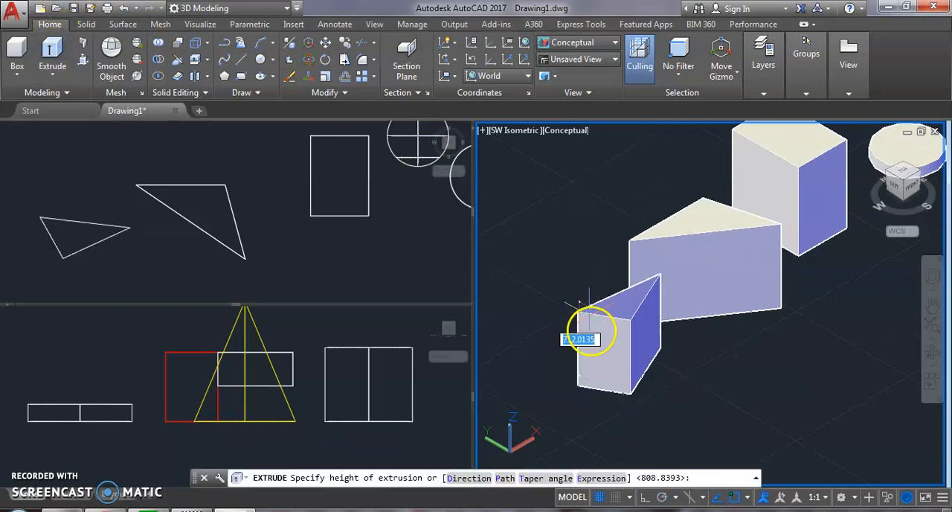
{"action": "left_click", "coordinate": [580, 317]}
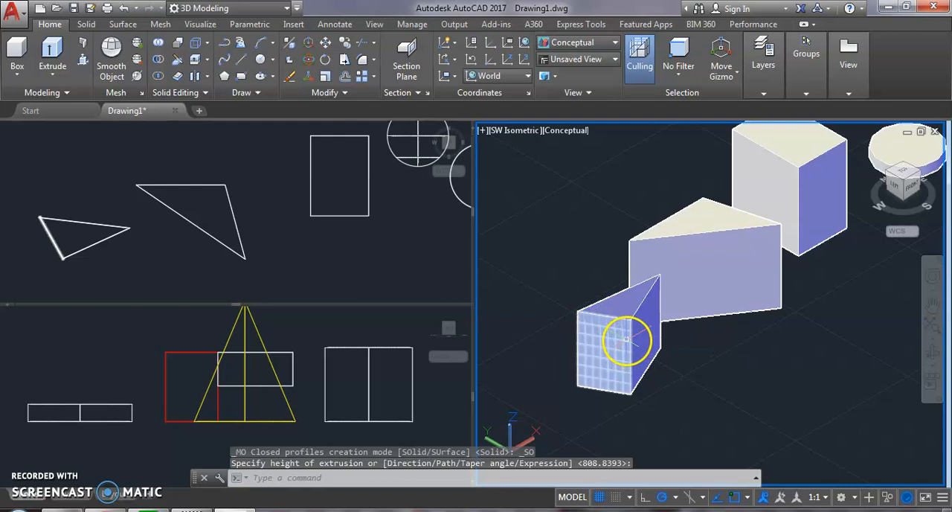
Step: Set the visual style of the SW Isometric viewport to 2D Wireframe
{"action": "scroll", "coordinate": [665, 347], "scroll_direction": "up", "scroll_amount": 3}
{"action": "scroll", "coordinate": [616, 310], "scroll_direction": "down", "scroll_amount": 2}
{"action": "middle_click_drag", "start_coordinate": [624, 314], "coordinate": [613, 327]}
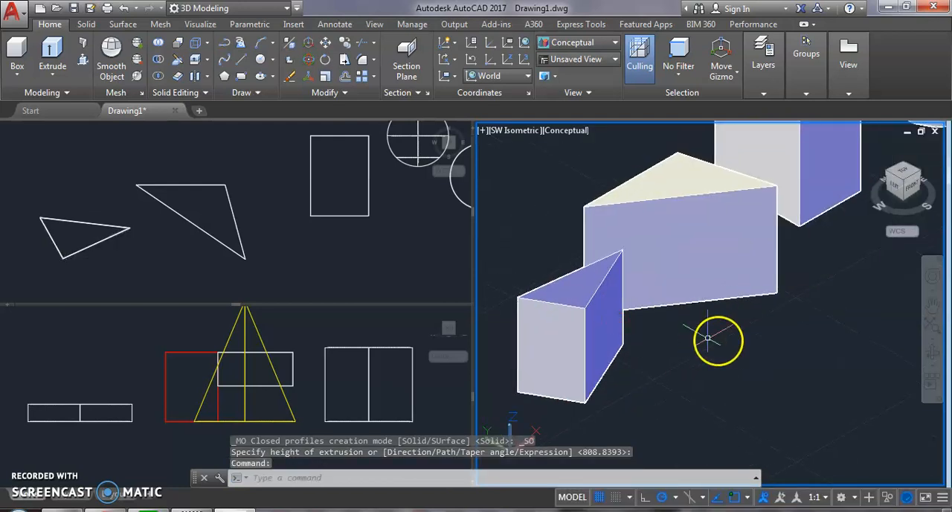
{"action": "left_click", "coordinate": [199, 24]}
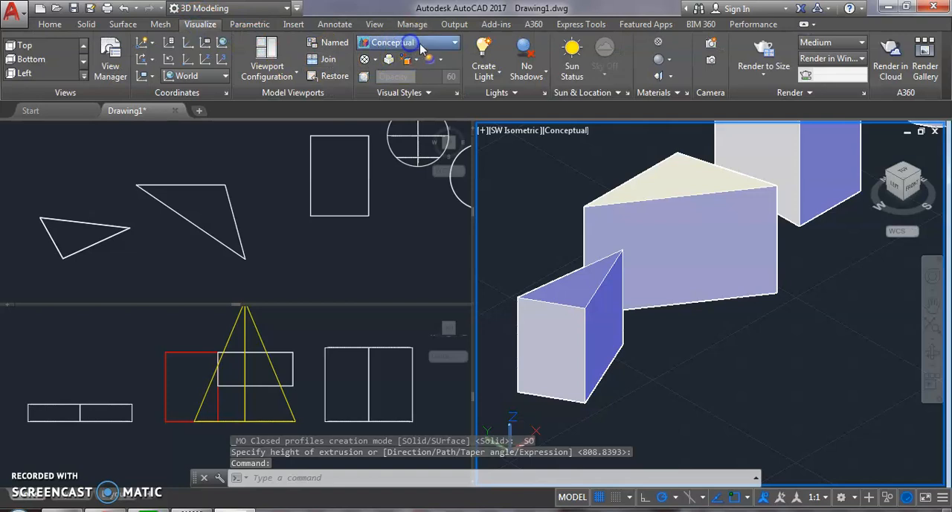
{"action": "left_click", "coordinate": [420, 44]}
{"action": "left_click", "coordinate": [382, 98]}
Step: Examine the wireframes of both extruded triangles, selecting the smaller one's side faces individually to check how they are built, and clear the selection
{"action": "middle_click_drag", "start_coordinate": [714, 345], "coordinate": [753, 307]}
{"action": "left_click", "coordinate": [770, 313]}
{"action": "left_click", "coordinate": [749, 325]}
{"action": "key", "text": "Escape"}
{"action": "left_click", "coordinate": [659, 367]}
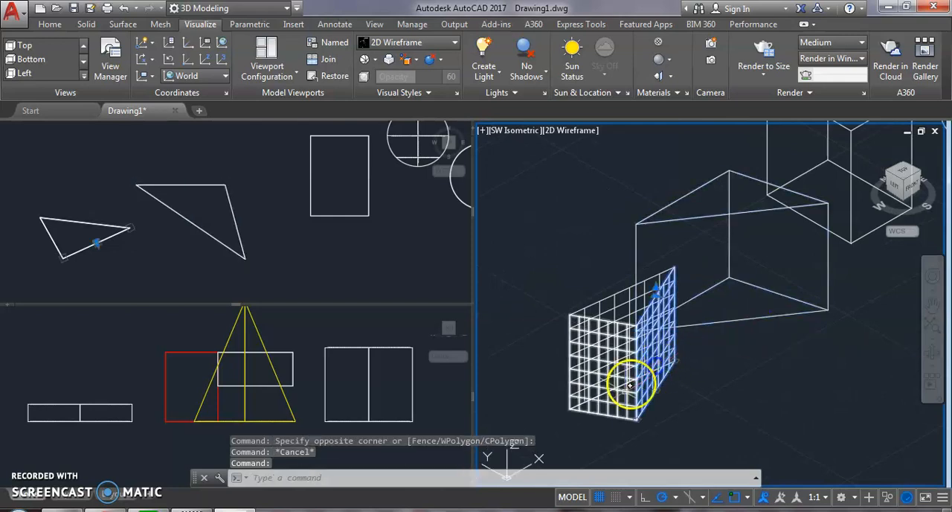
{"action": "left_click", "coordinate": [618, 401]}
{"action": "left_click", "coordinate": [599, 379]}
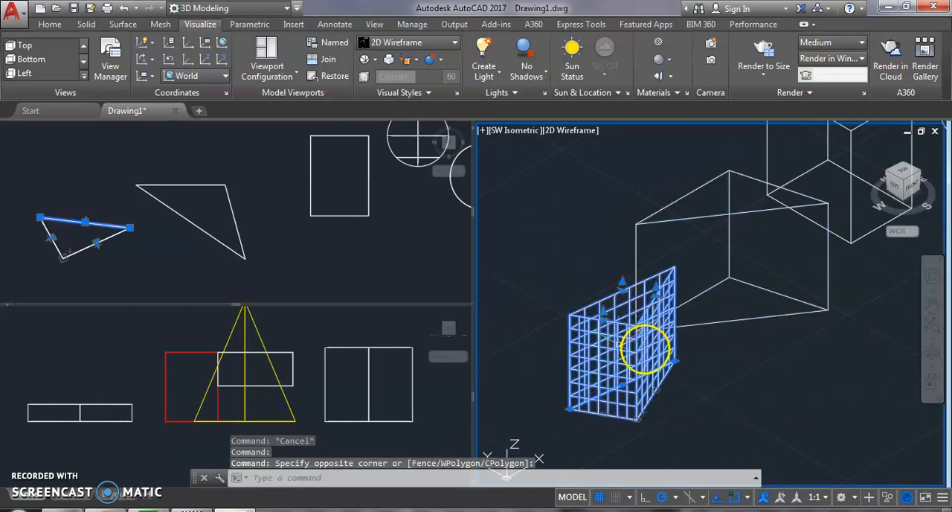
{"action": "key", "text": "Escape"}
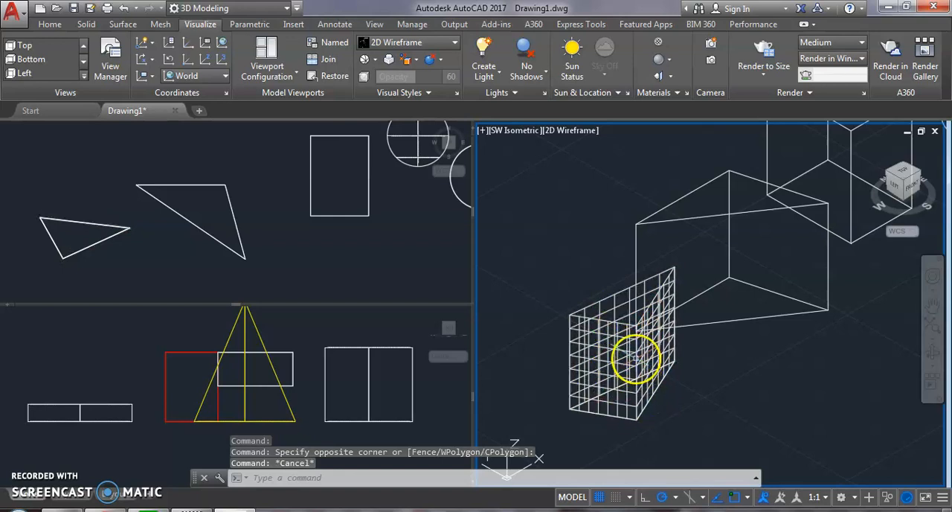